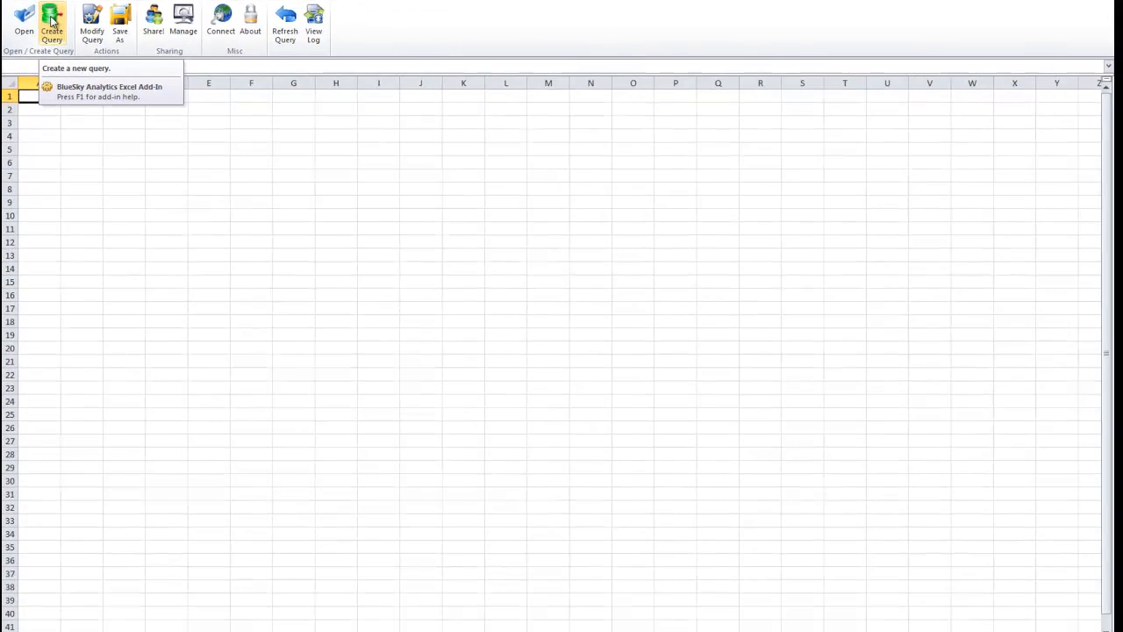
Create a new query based on the POSmartItem world from the POSmart Std folder.
left_click(51, 19)
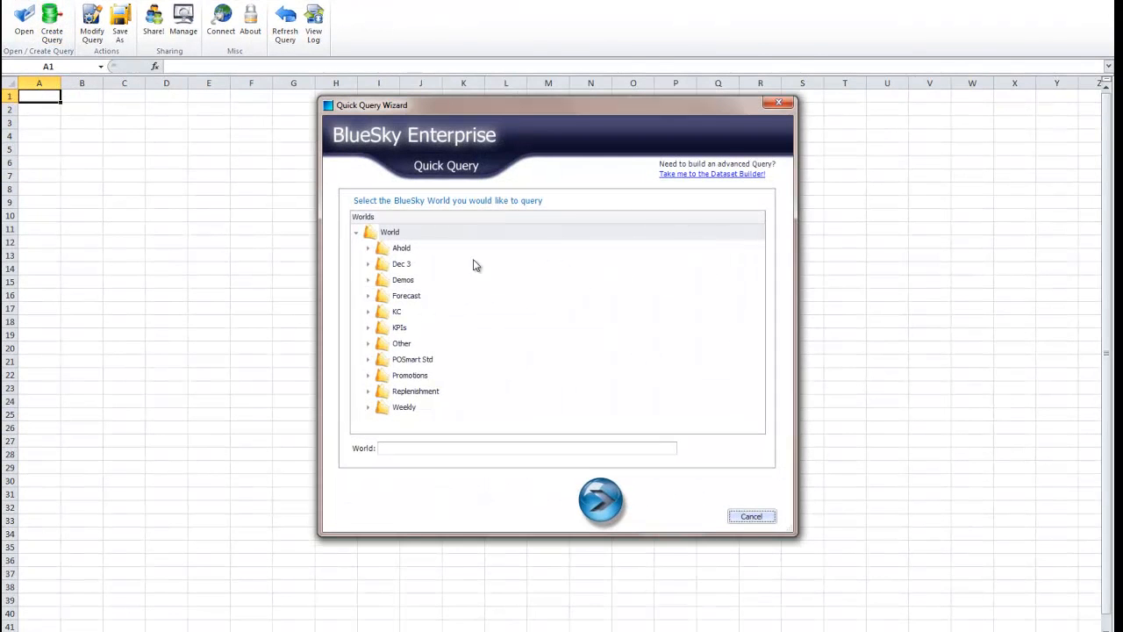
left_click(369, 360)
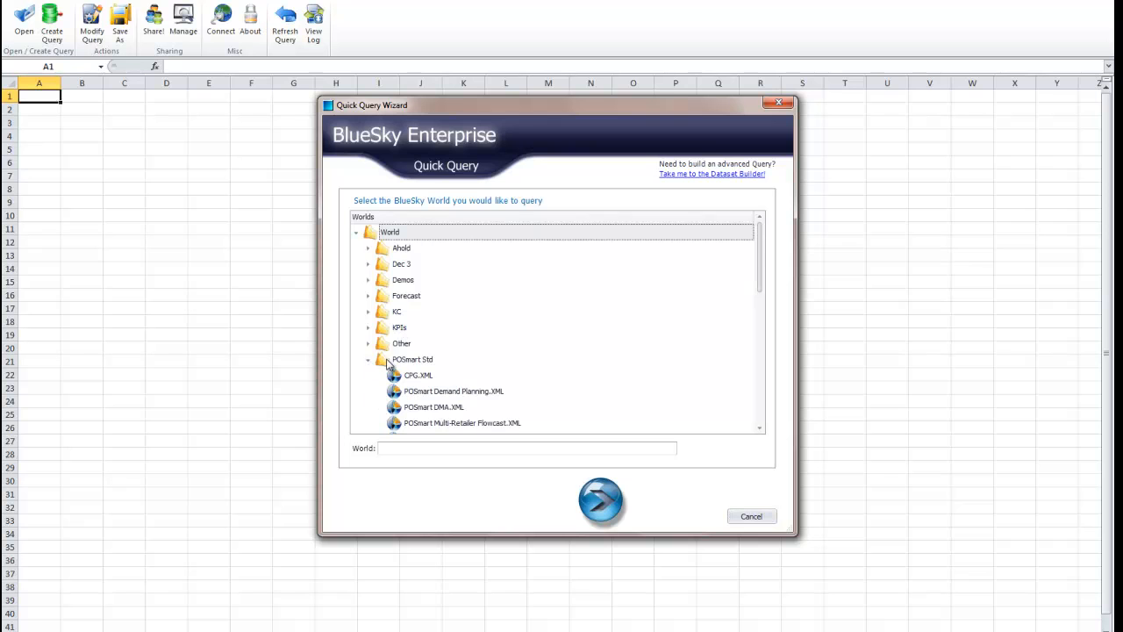
scroll(412, 358, "down", 2)
scroll(427, 355, "down", 2)
scroll(436, 355, "down", 2)
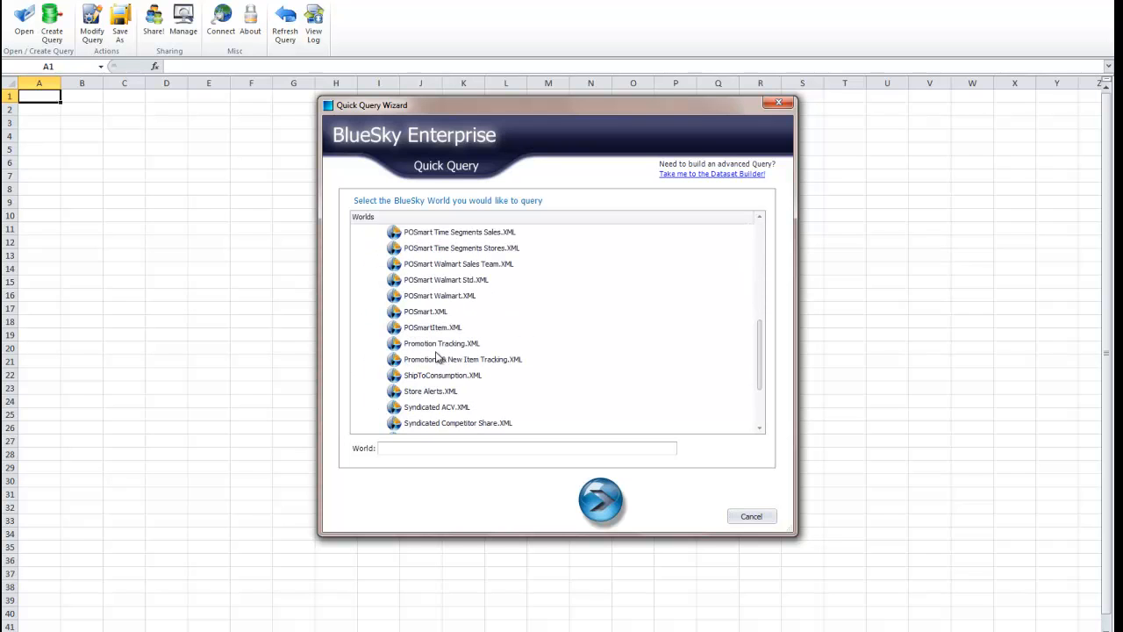
left_click(421, 331)
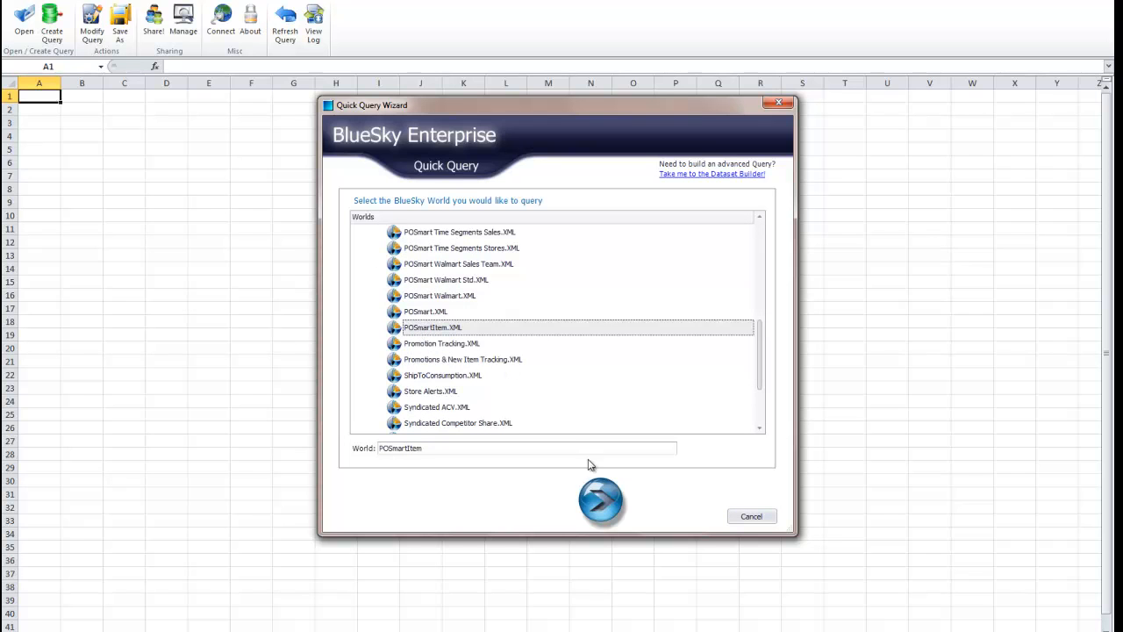
left_click(602, 502)
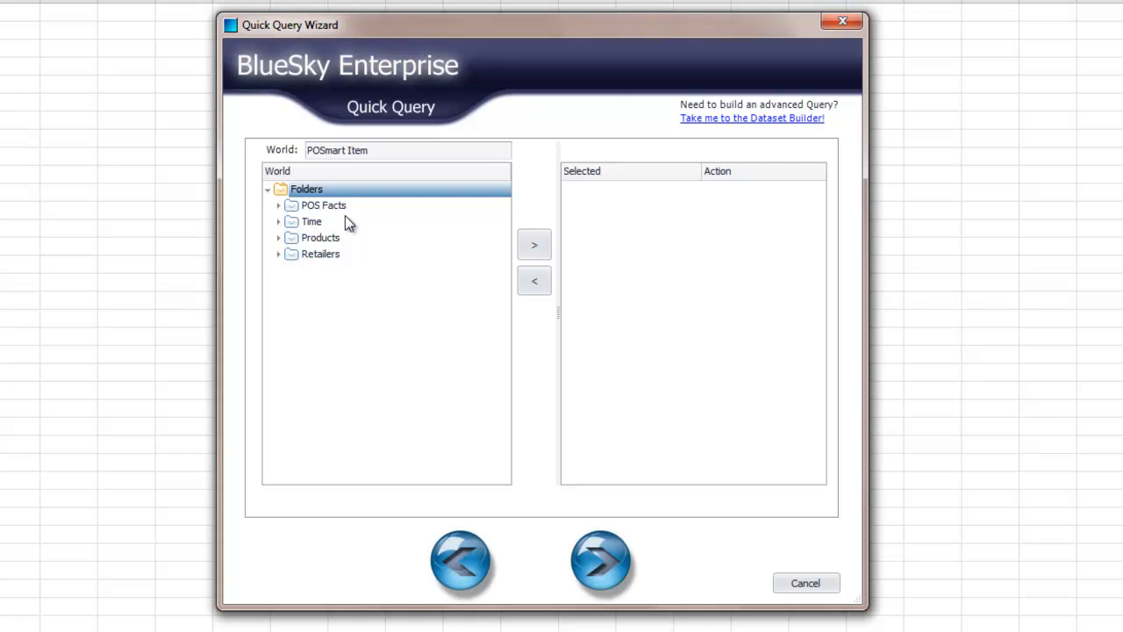
Examine which fields the Time, Products and Retailers folders of the world offer.
left_click(278, 222)
left_click(278, 222)
left_click(278, 238)
left_click(296, 242)
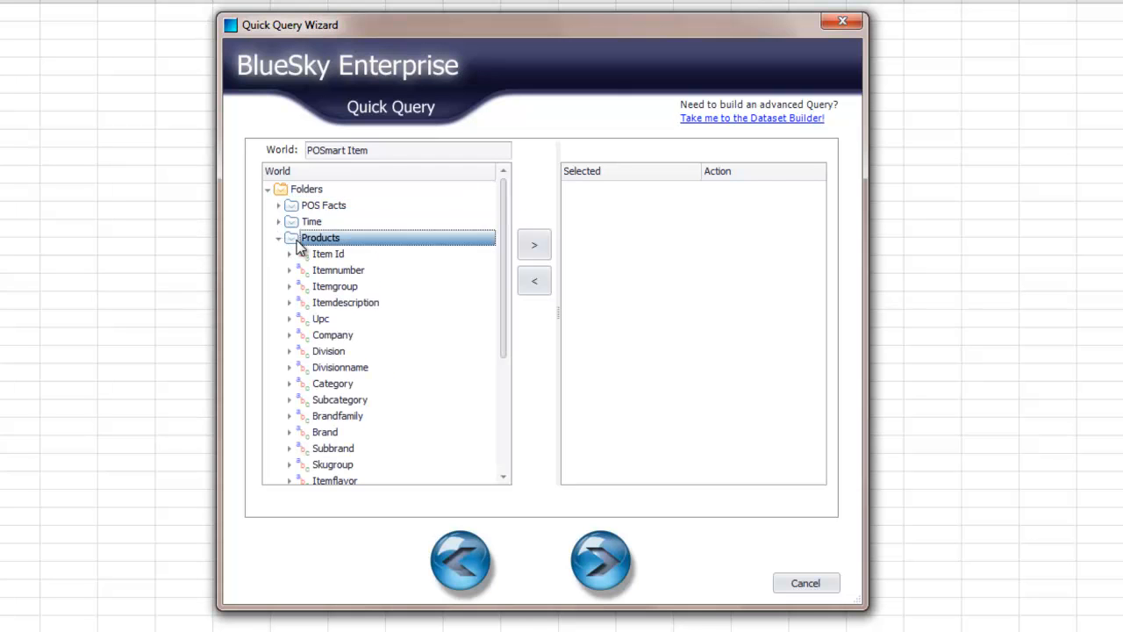
left_click(279, 239)
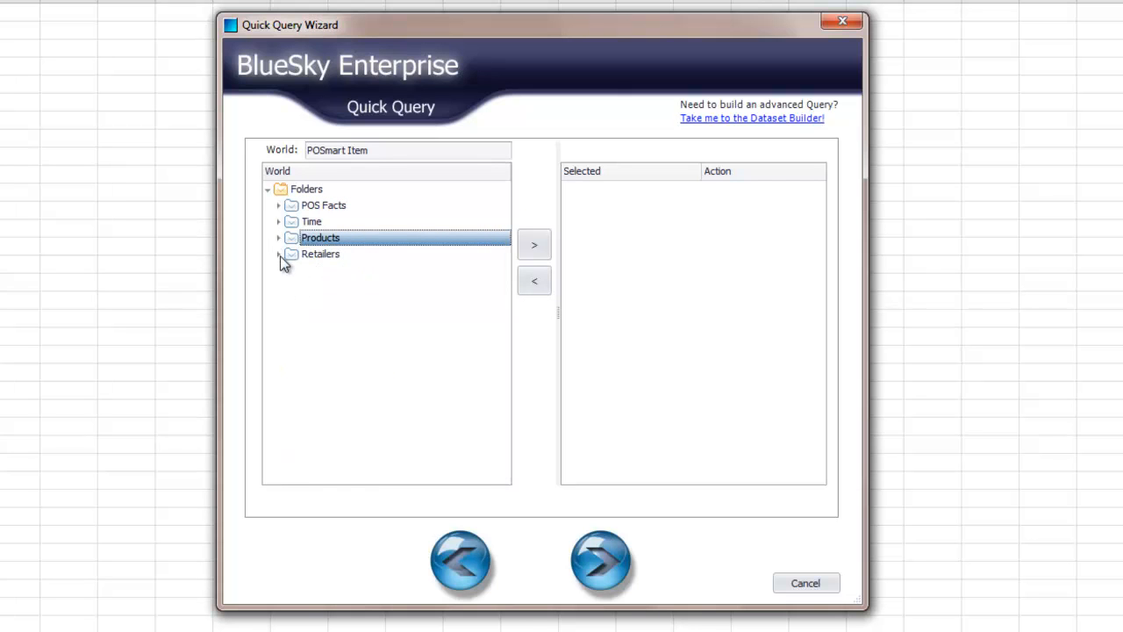
left_click(279, 254)
left_click(280, 255)
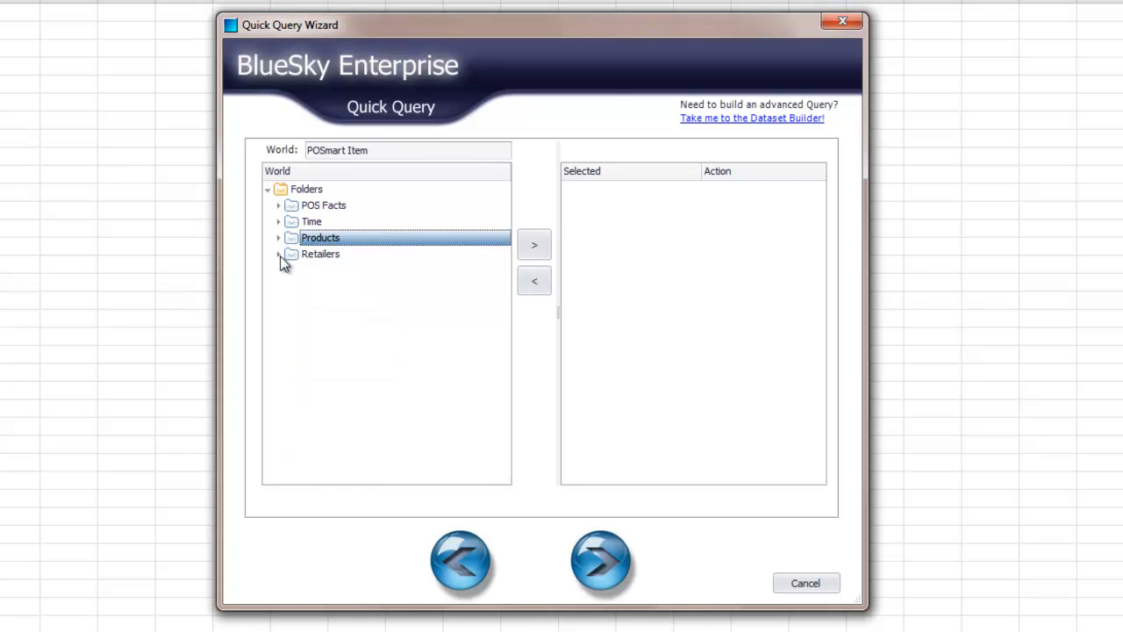
Add Sold Dollars and Sold Units from POS Facts to the query's selected fields.
left_click(277, 207)
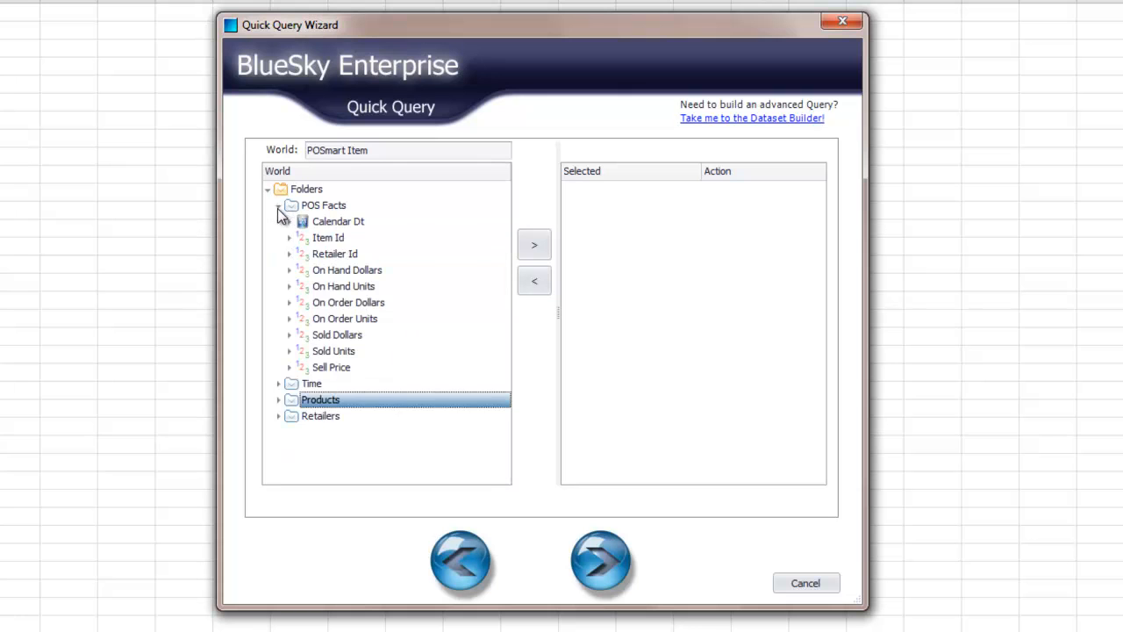
left_click(342, 337)
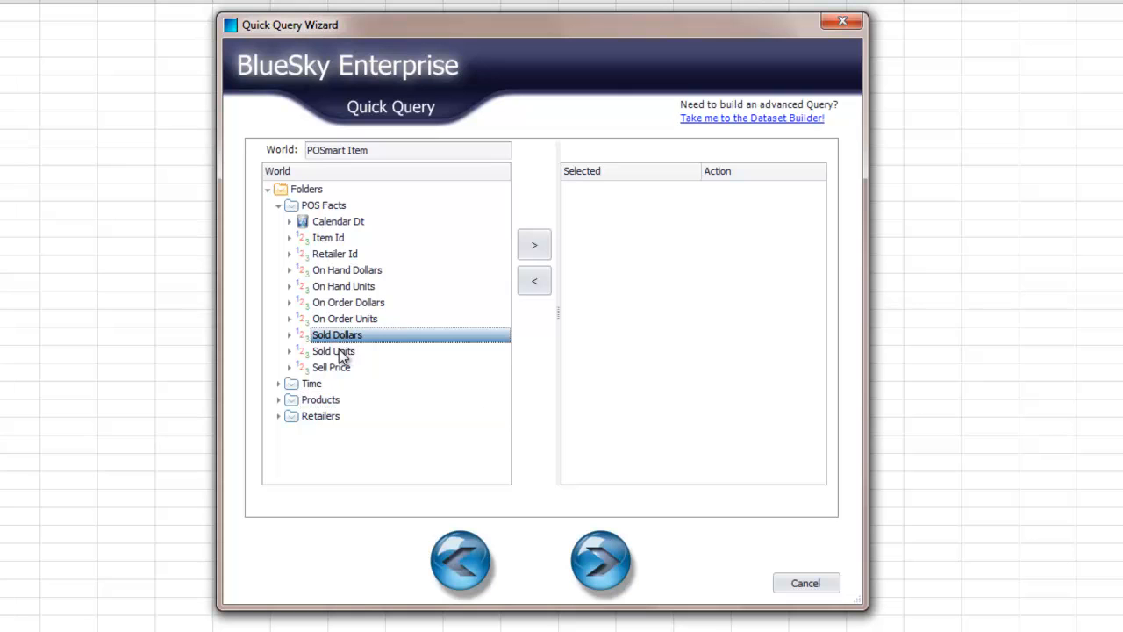
left_click(337, 352, "ctrl")
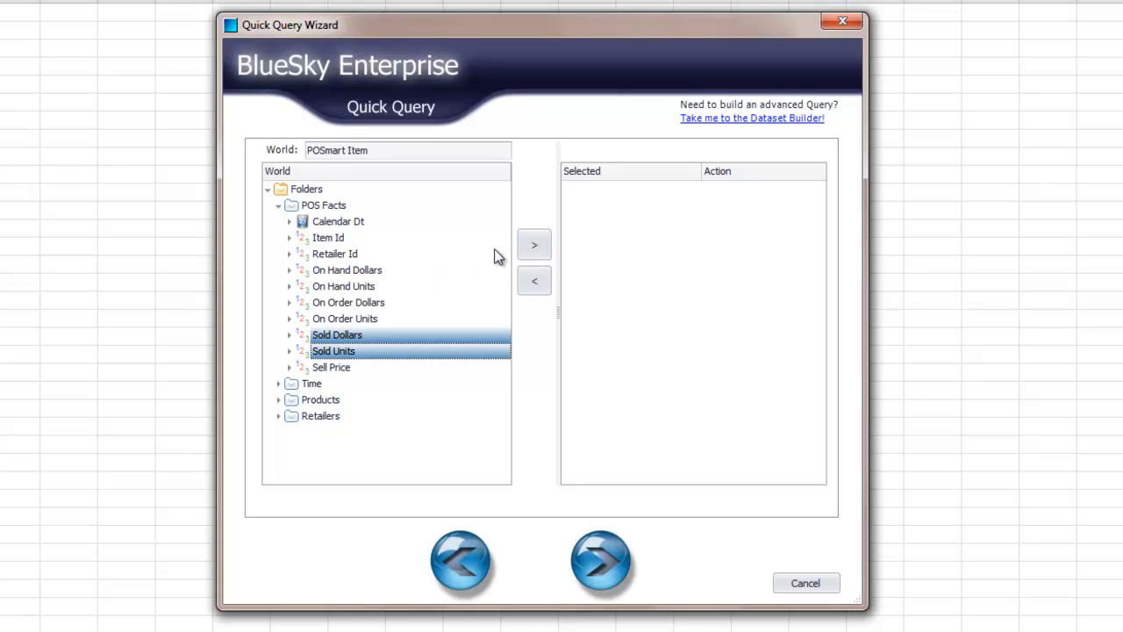
left_click(535, 246)
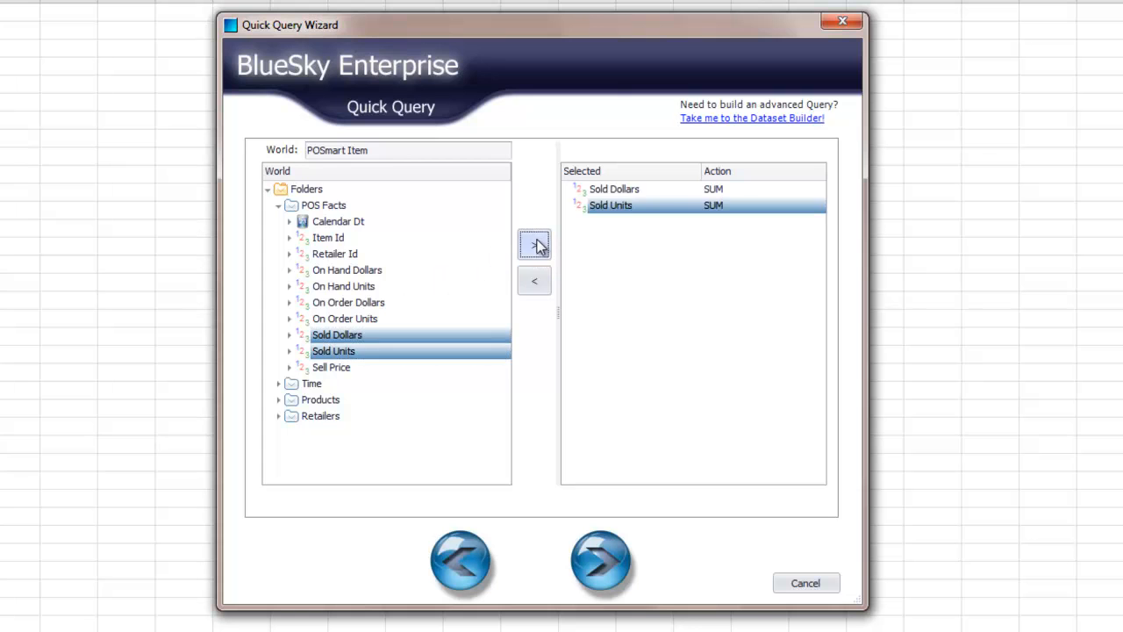
Add Cal Month, Cal Quarter and Cal Year from the Time folder to the selected fields.
left_click(279, 207)
left_click(278, 222)
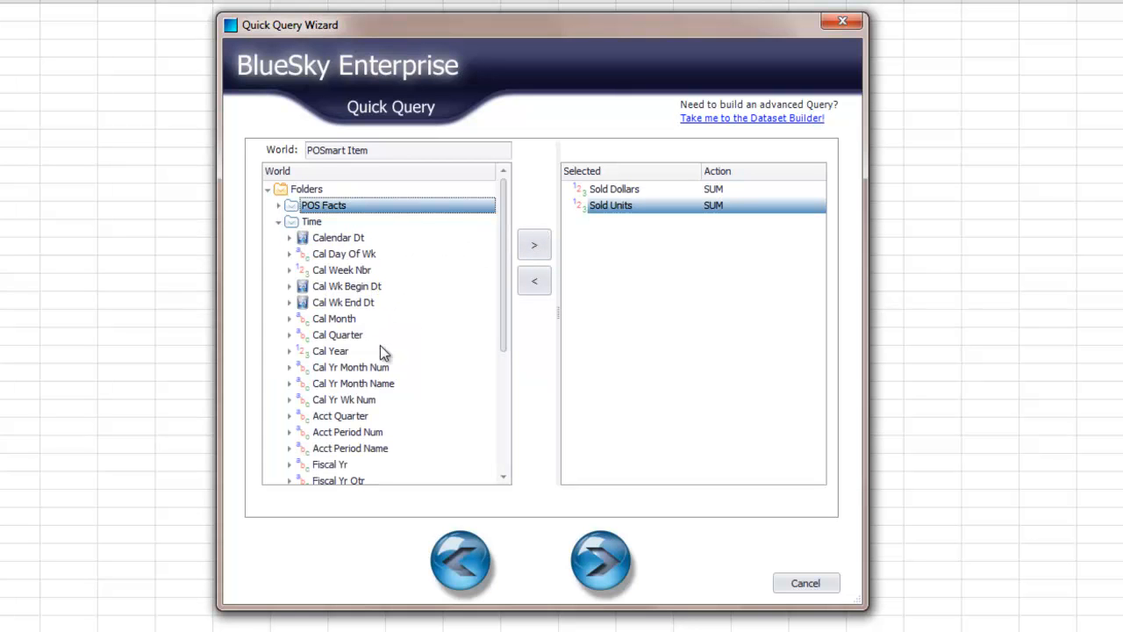
left_click(334, 321)
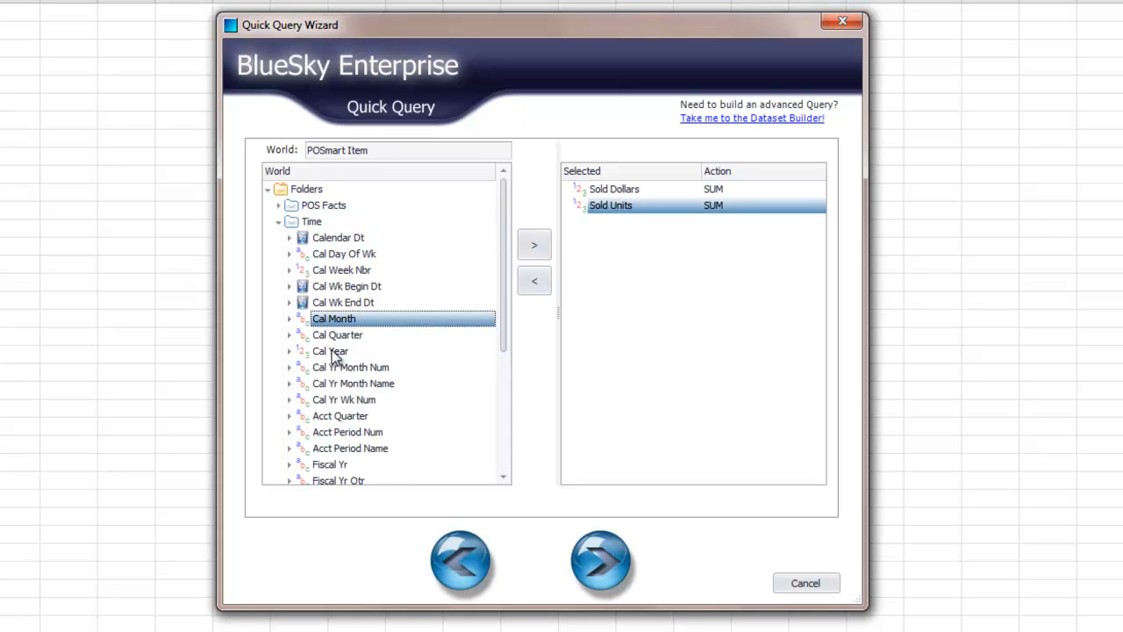
left_click(335, 352, "shift")
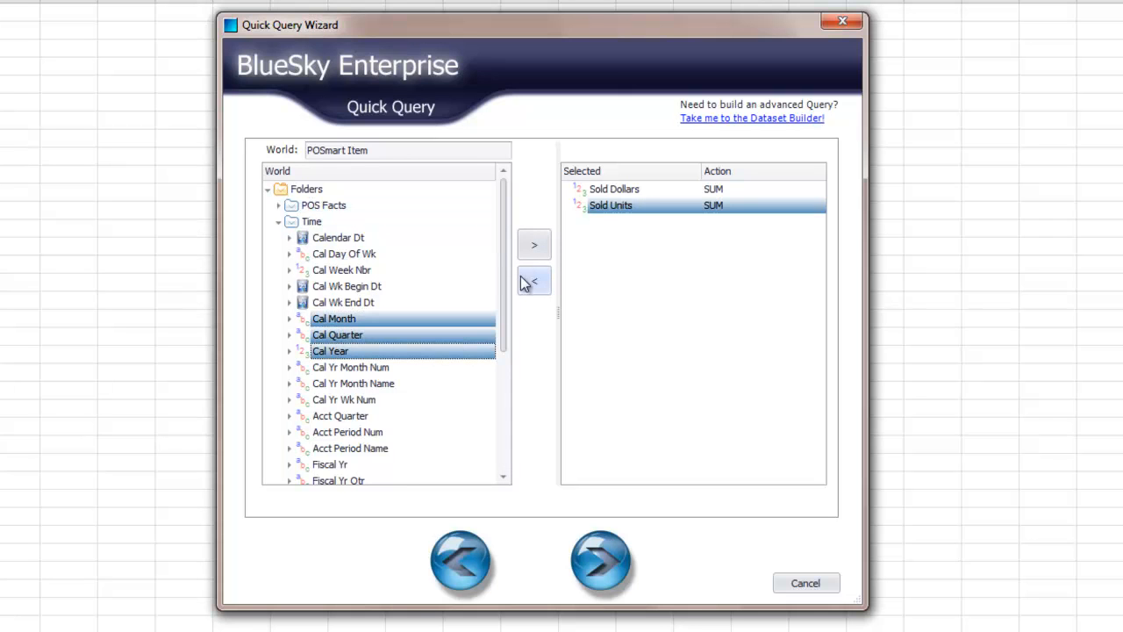
left_click(534, 245)
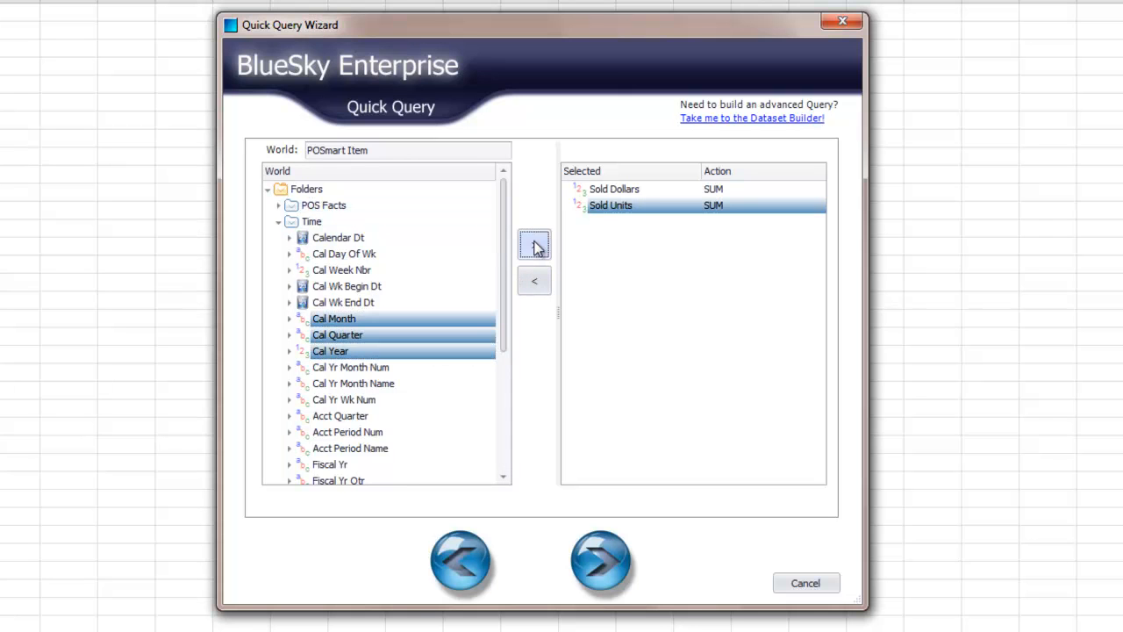
Add Itemdescription and Category from the Products folder to the selected fields.
left_click(278, 222)
left_click(278, 238)
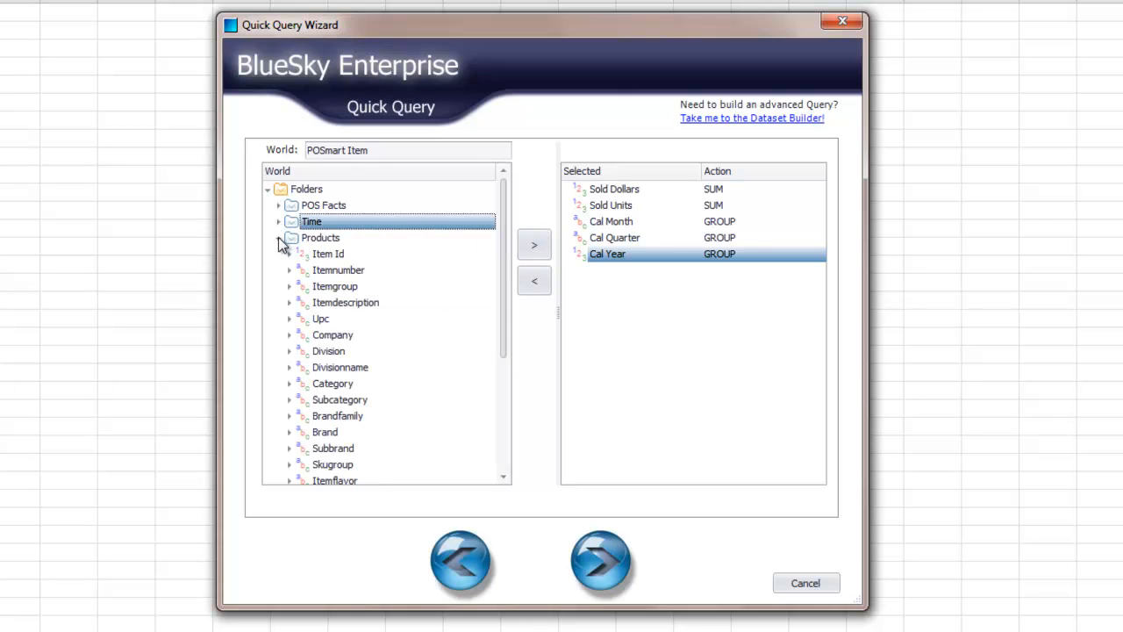
left_click(354, 304)
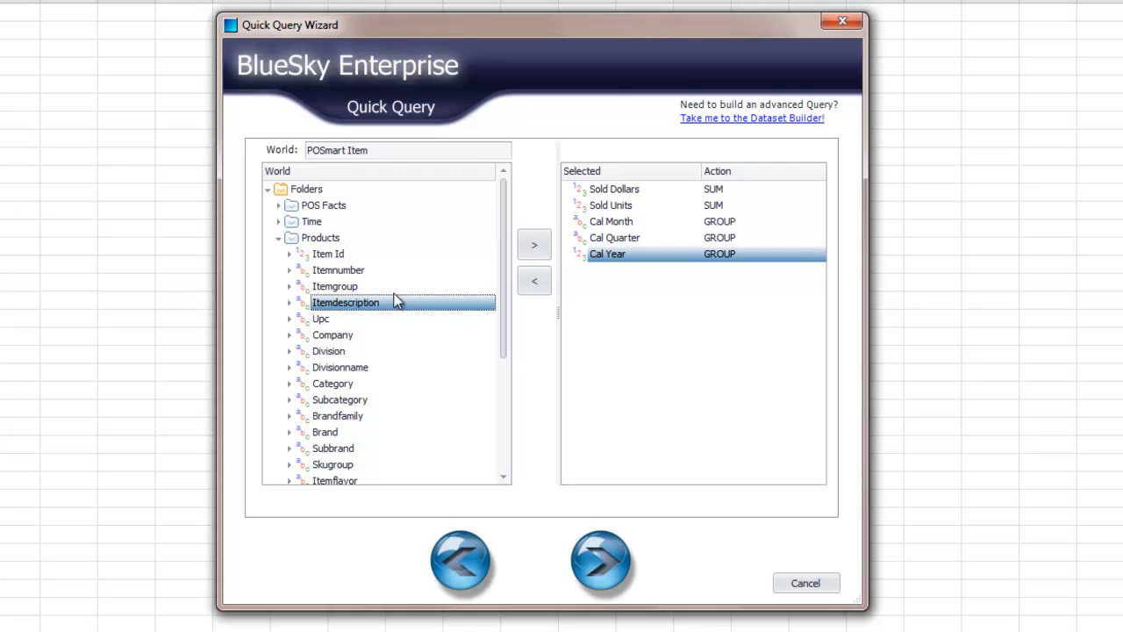
left_click(533, 244)
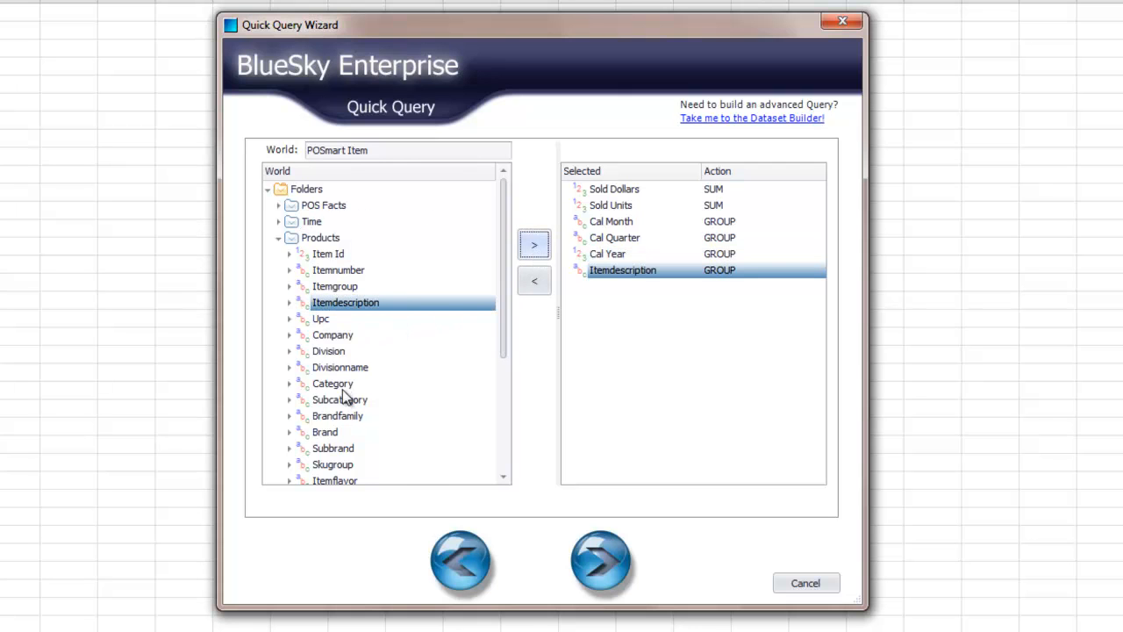
left_click(343, 391)
left_click(534, 245)
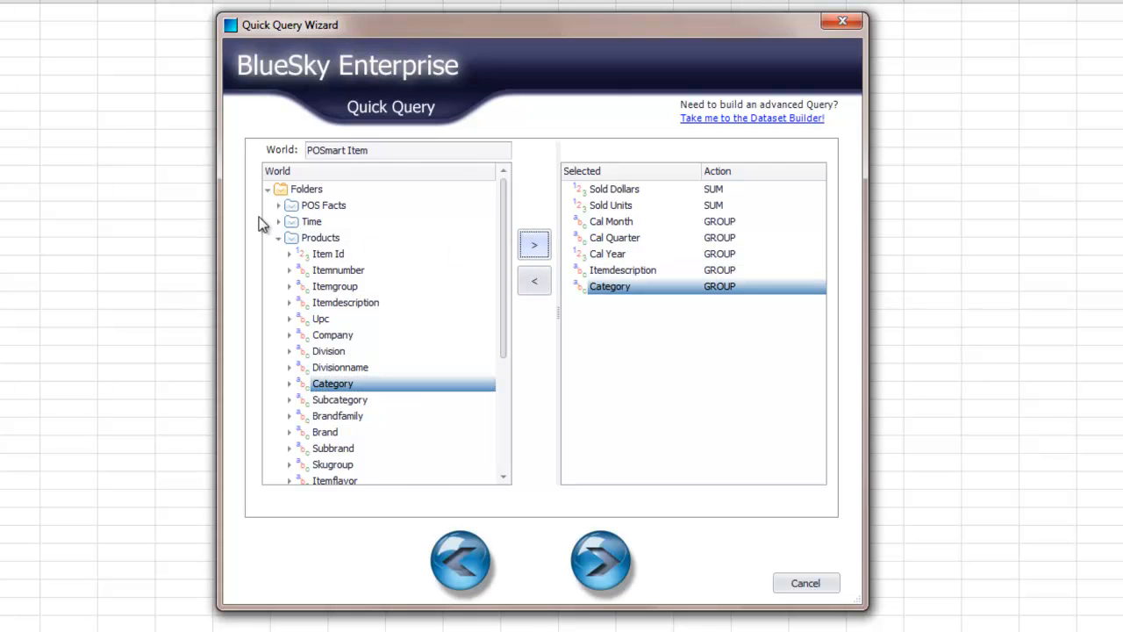
Add Retailer Name from the Retailers folder to the selected fields.
left_click(278, 238)
left_click(279, 254)
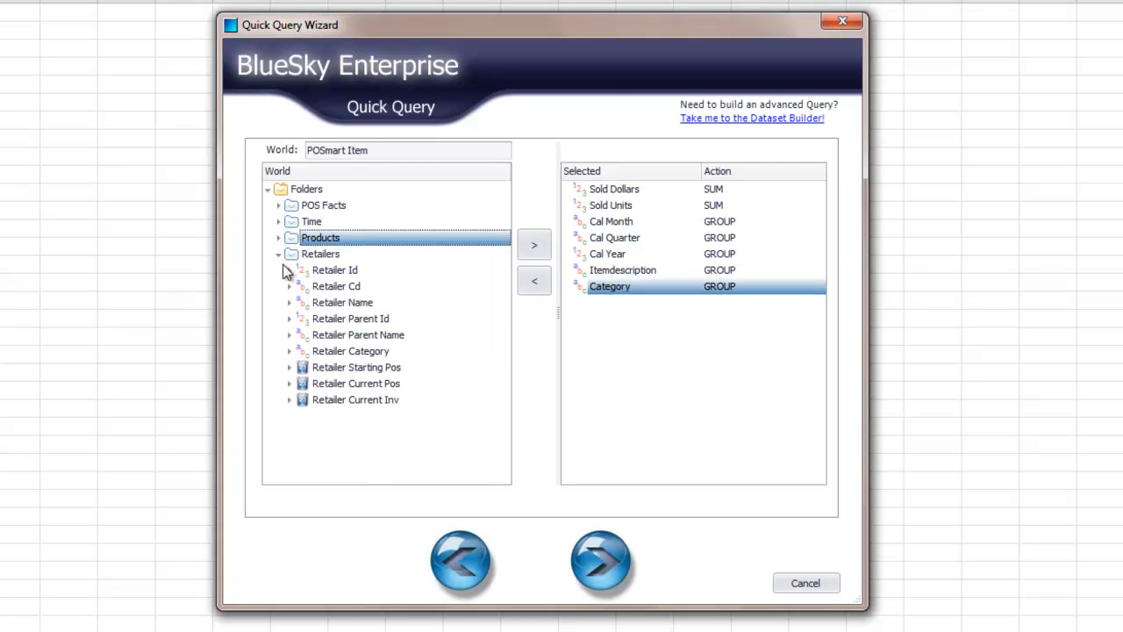
left_click(336, 302)
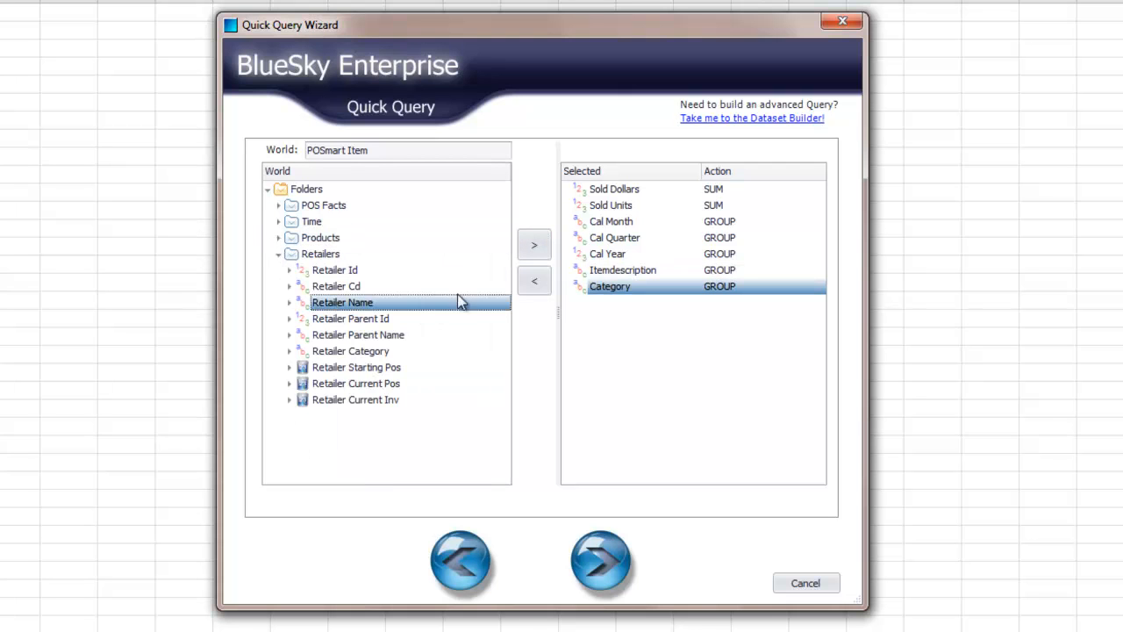
left_click(537, 250)
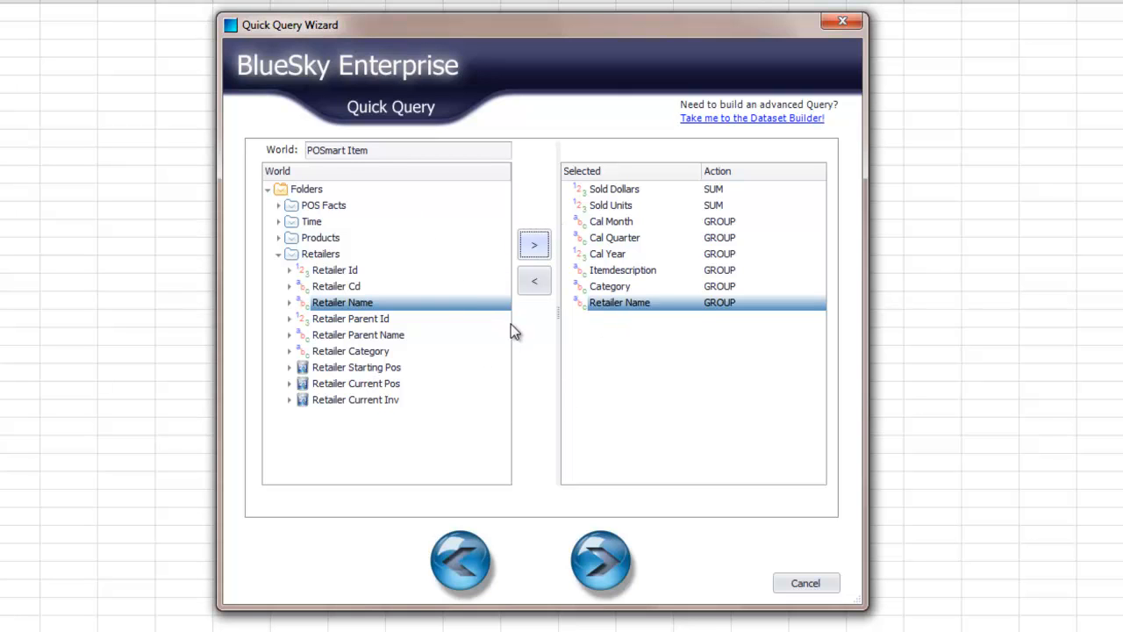
Set Category as the field to filter on and retrieve its values with a maximum wait of 120 seconds.
left_click(602, 566)
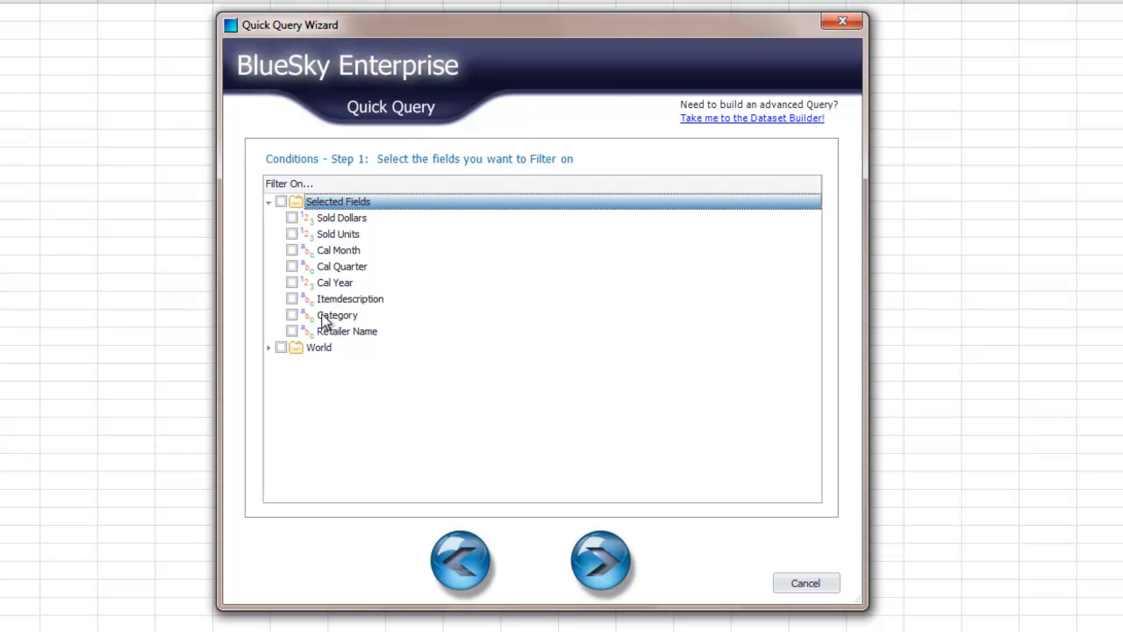
left_click(294, 318)
left_click(605, 561)
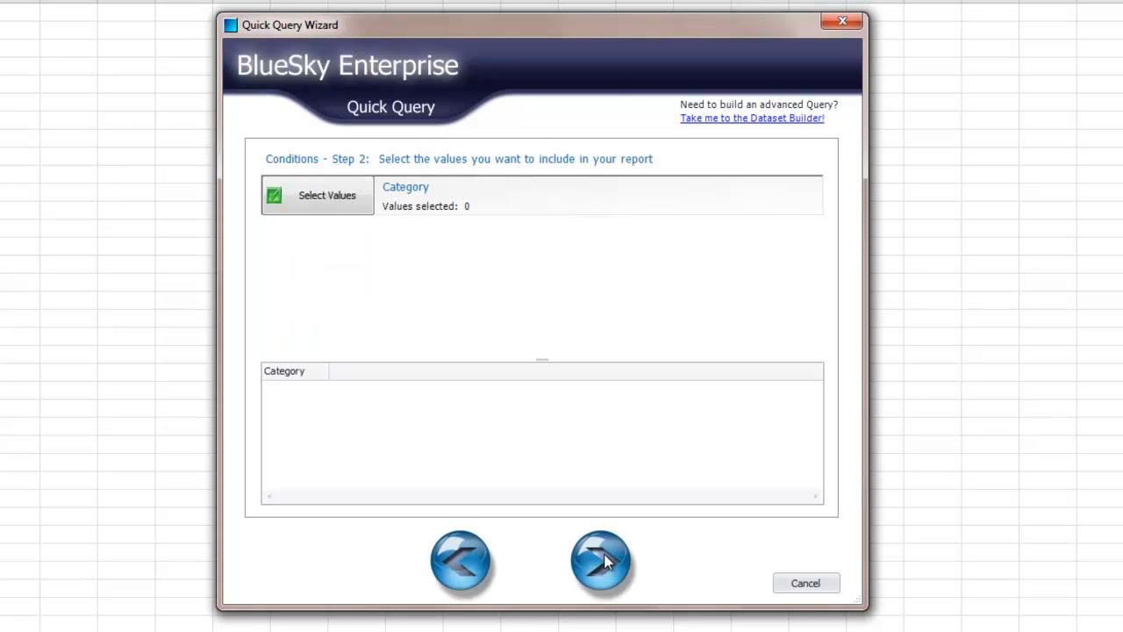
left_click(312, 195)
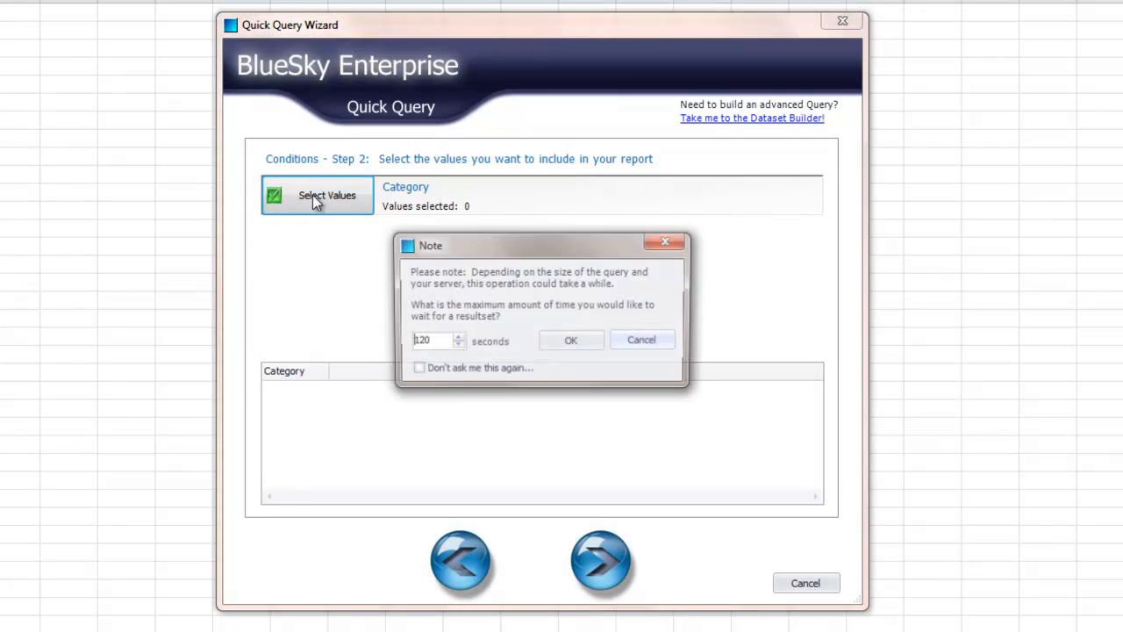
left_click(572, 342)
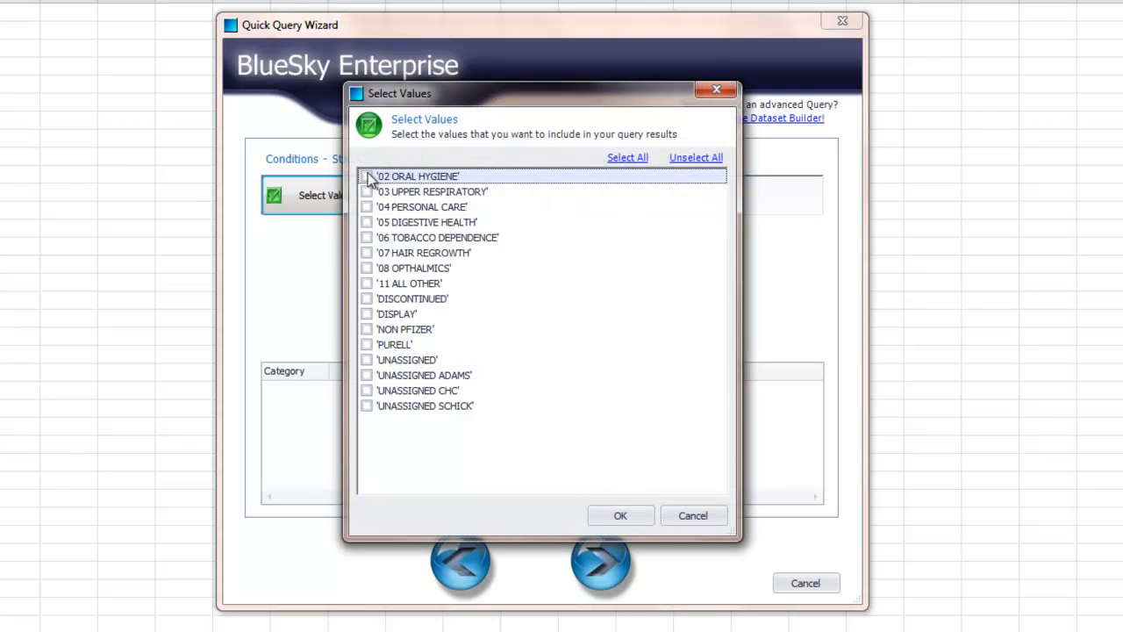
Limit Category to the values 02 ORAL HYGIENE, 03 UPPER RESPIRATORY, 04 PERSONAL CARE and 05 DIGESTIVE HEALTH.
left_click(367, 177)
left_click(366, 190)
left_click(368, 208)
left_click(367, 210)
left_click(368, 223)
left_click(367, 223)
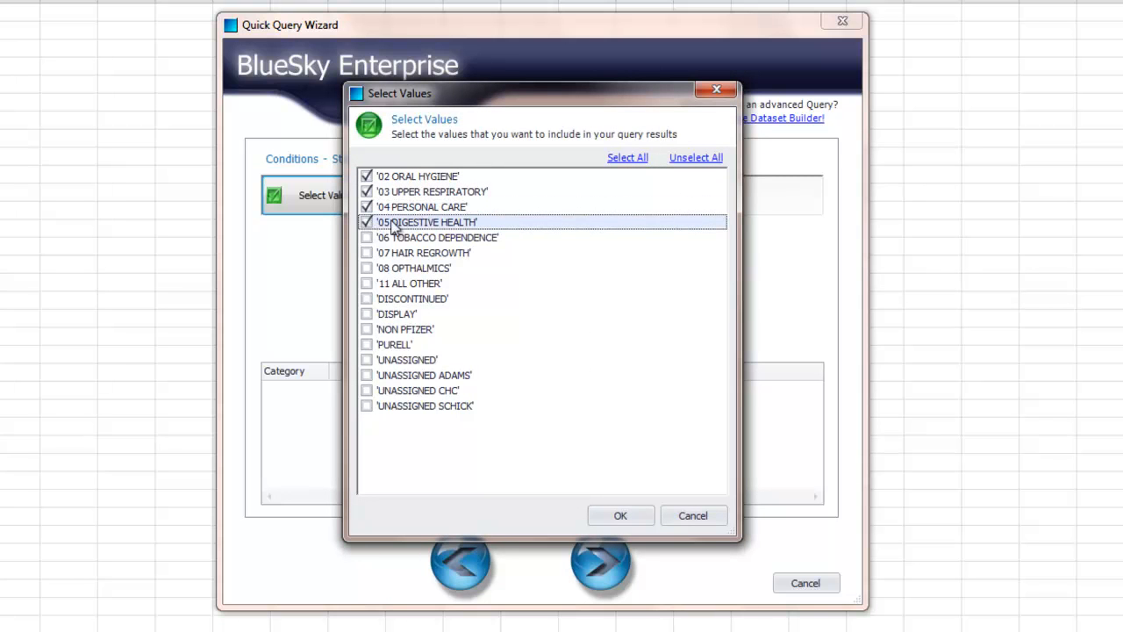
left_click(629, 516)
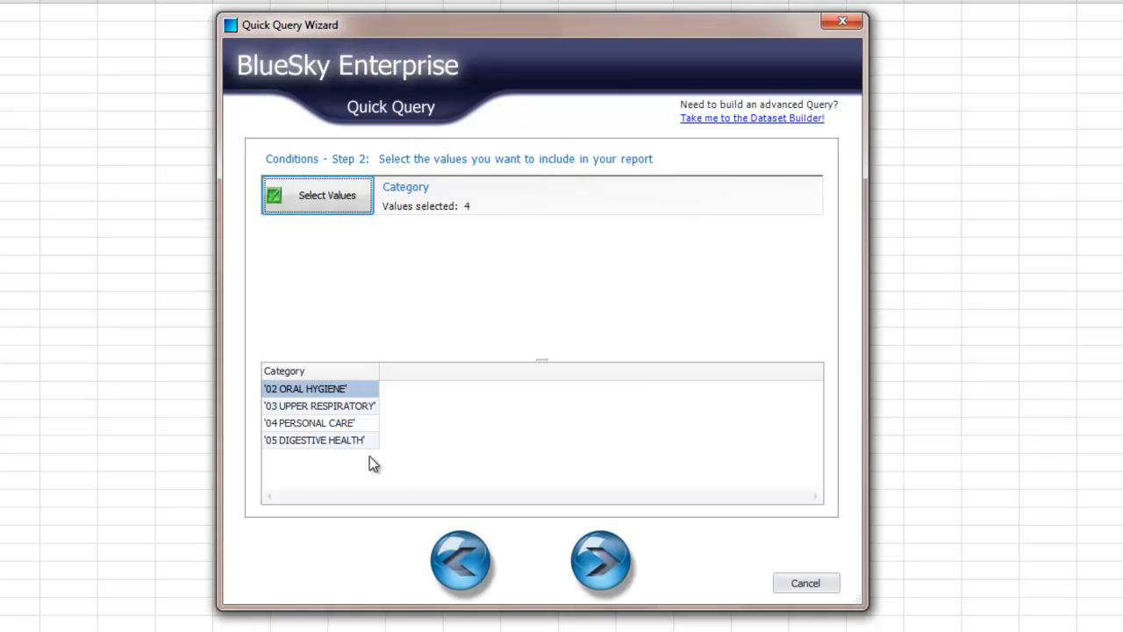
Finish the conditions and accept the additional query properties with Include Pivot Table and Run via BlueSky Integration Server enabled.
left_click(603, 560)
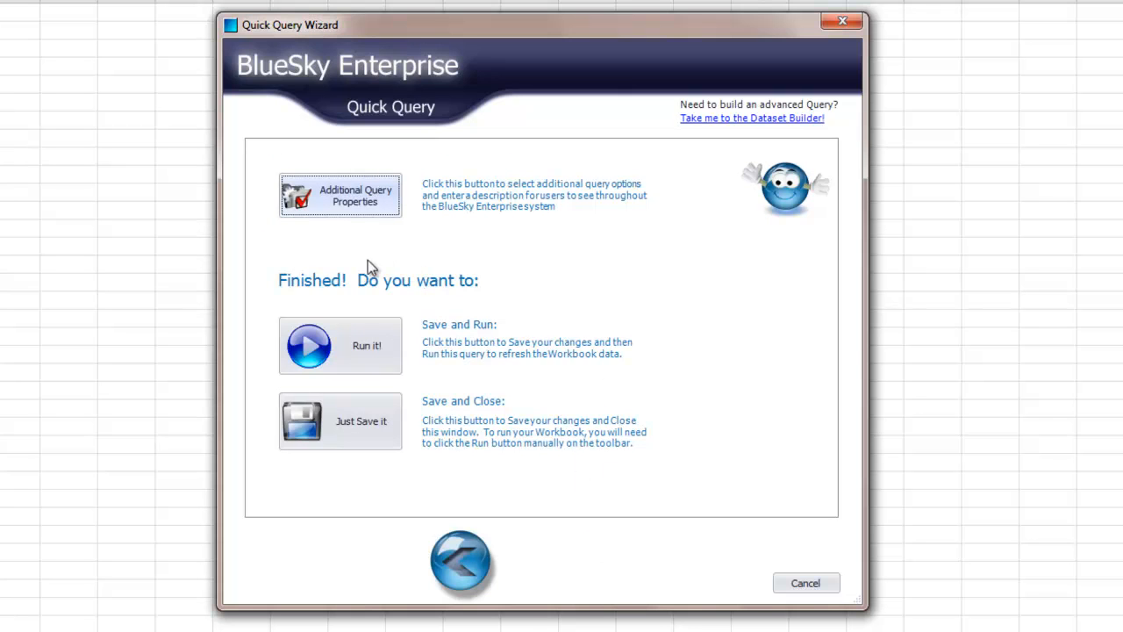
left_click(346, 199)
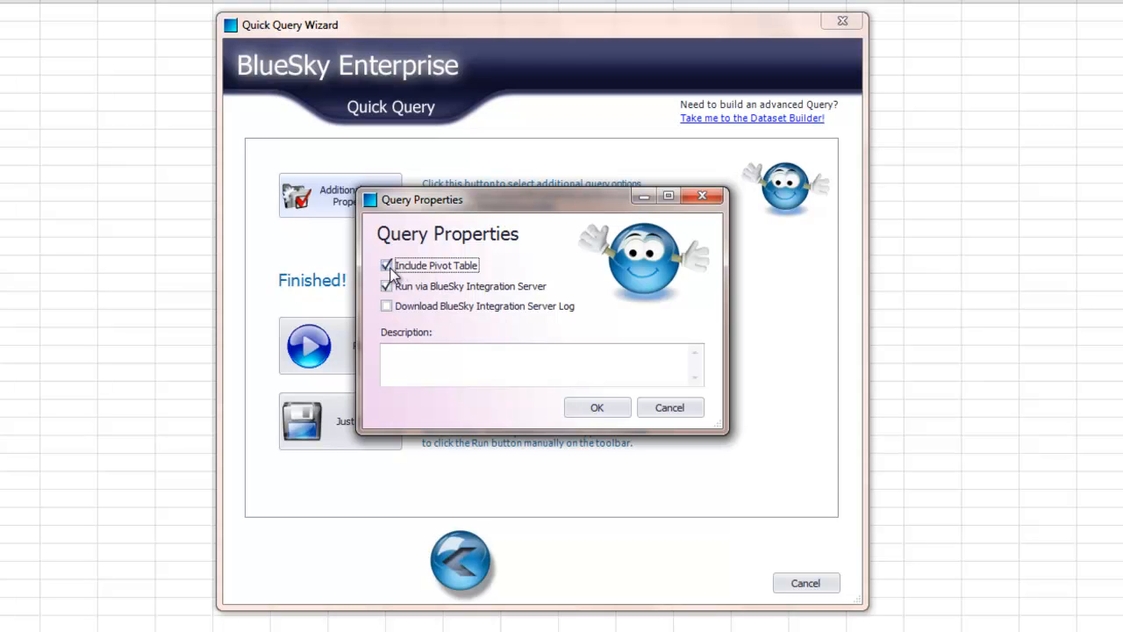
left_click(601, 409)
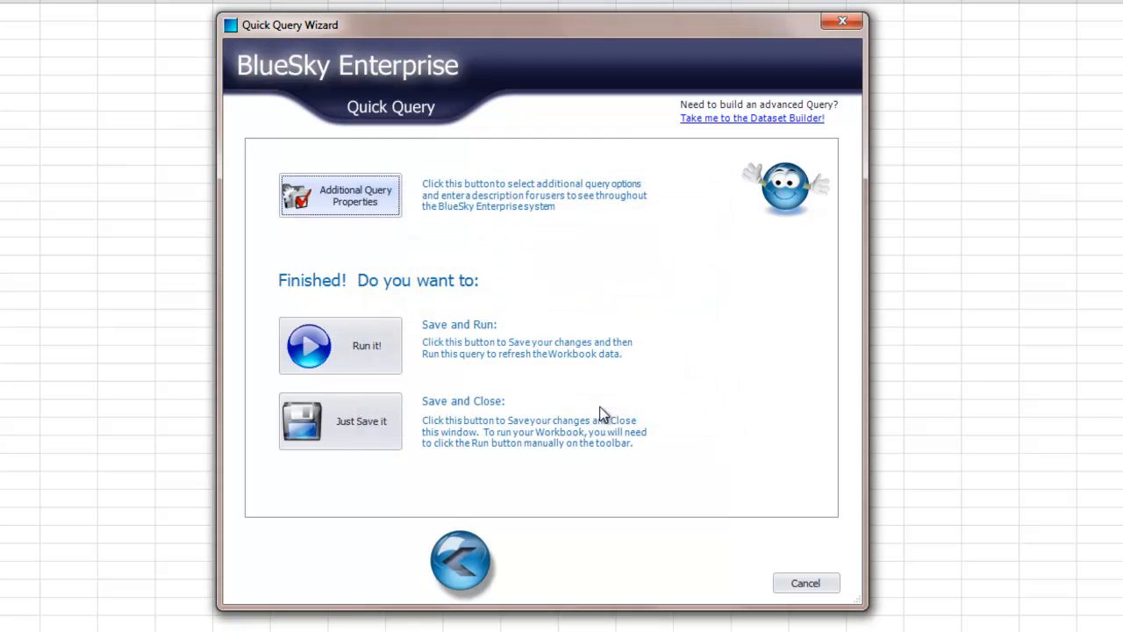
Save the query as DEmo6 in the Demo Stuff folder and run it onto a new sheet.
left_click(350, 342)
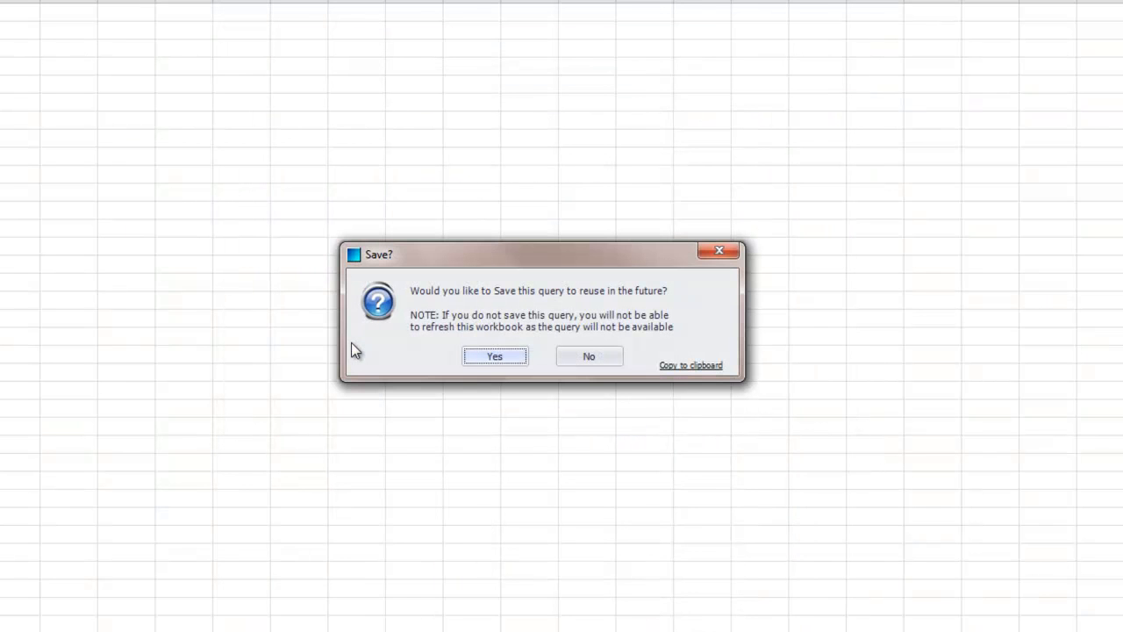
left_click(503, 360)
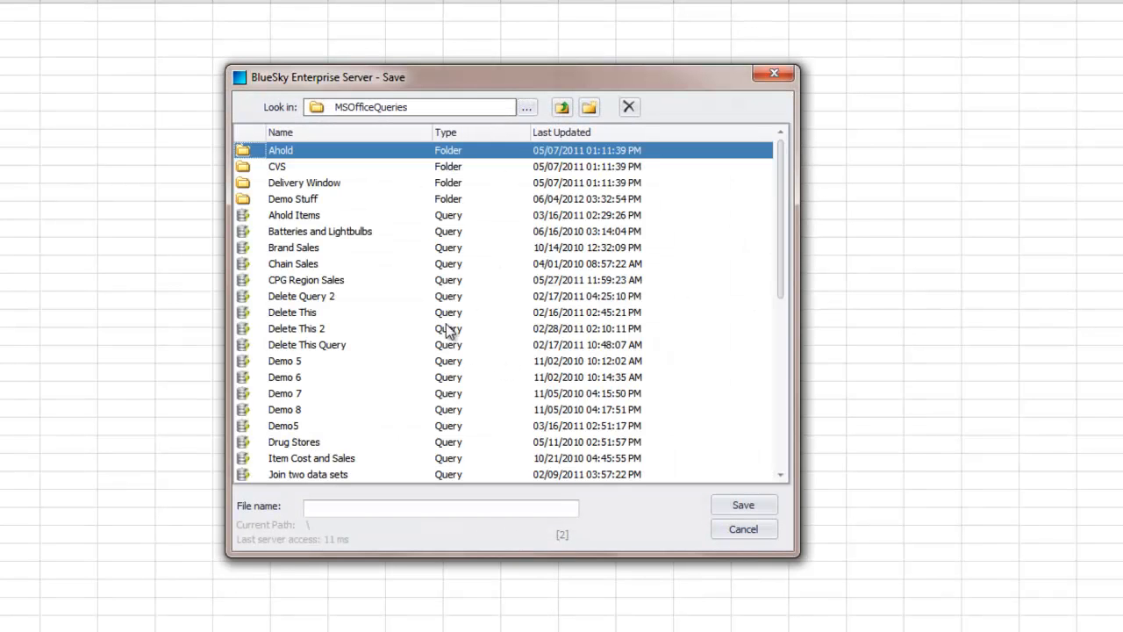
double_click(292, 200)
left_click(332, 508)
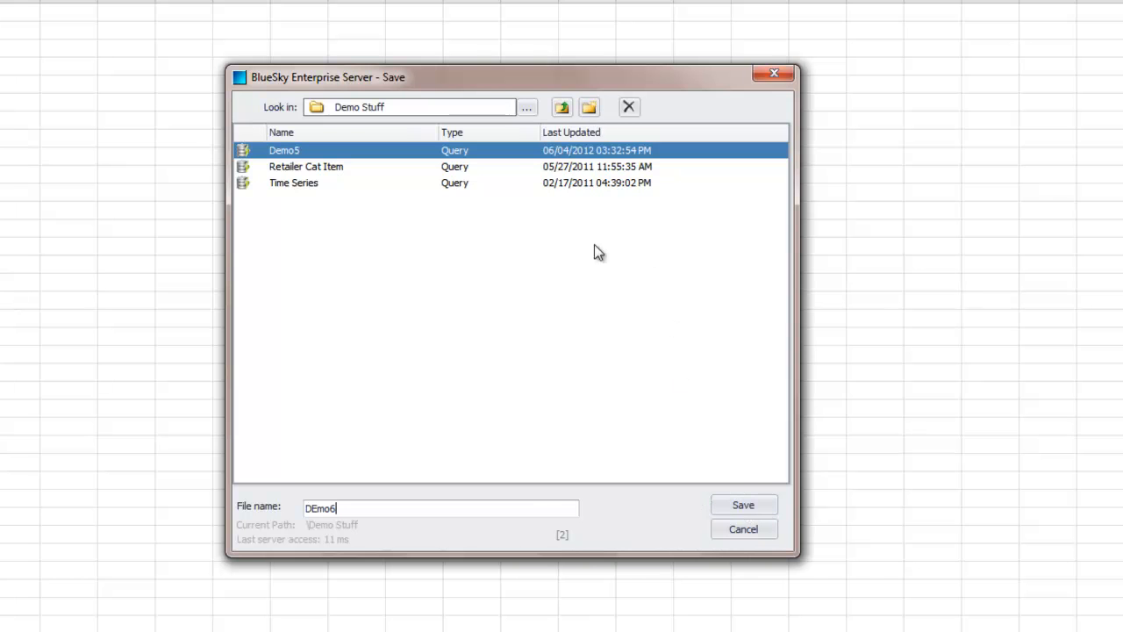
left_click(744, 507)
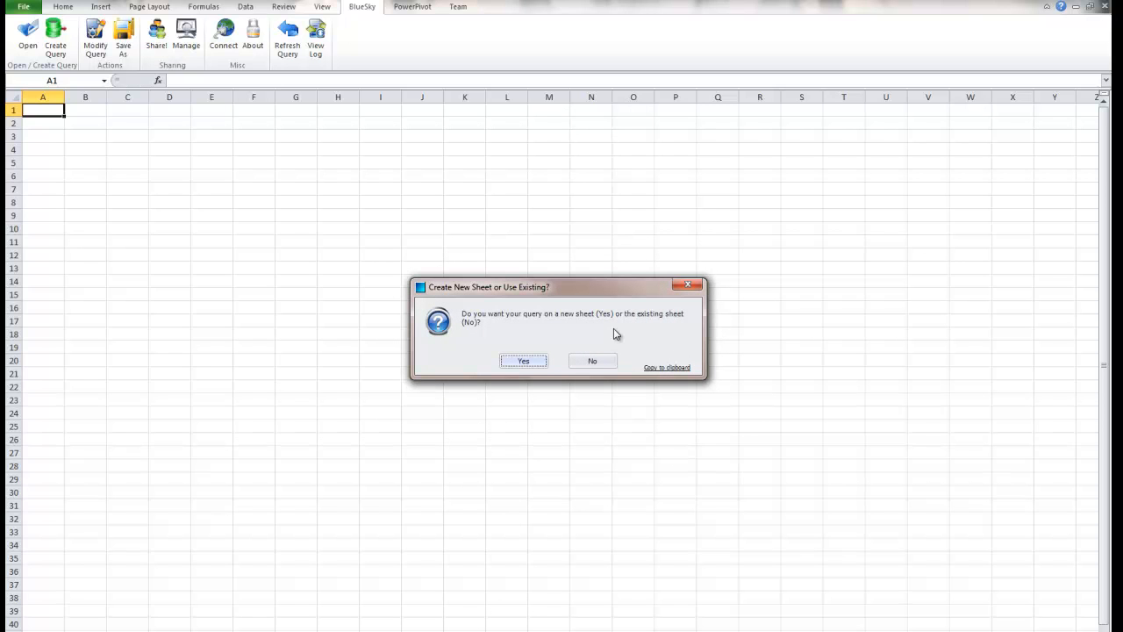
left_click(523, 361)
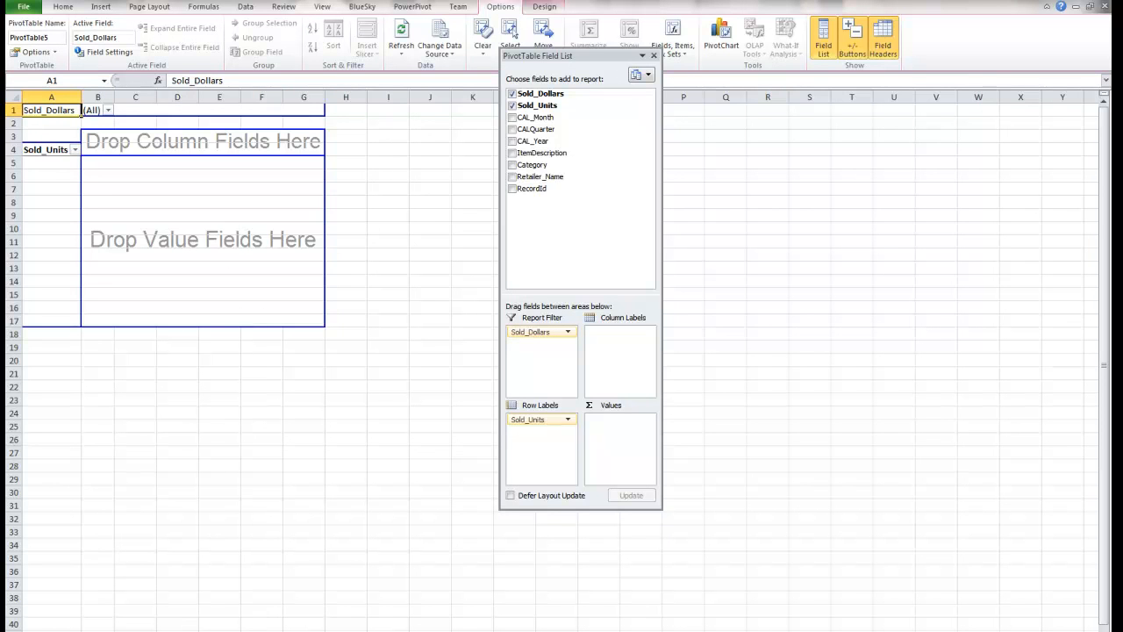
Look through the records the query returned on the data sheet beside the pivot table.
key("ctrl+Page_Down")
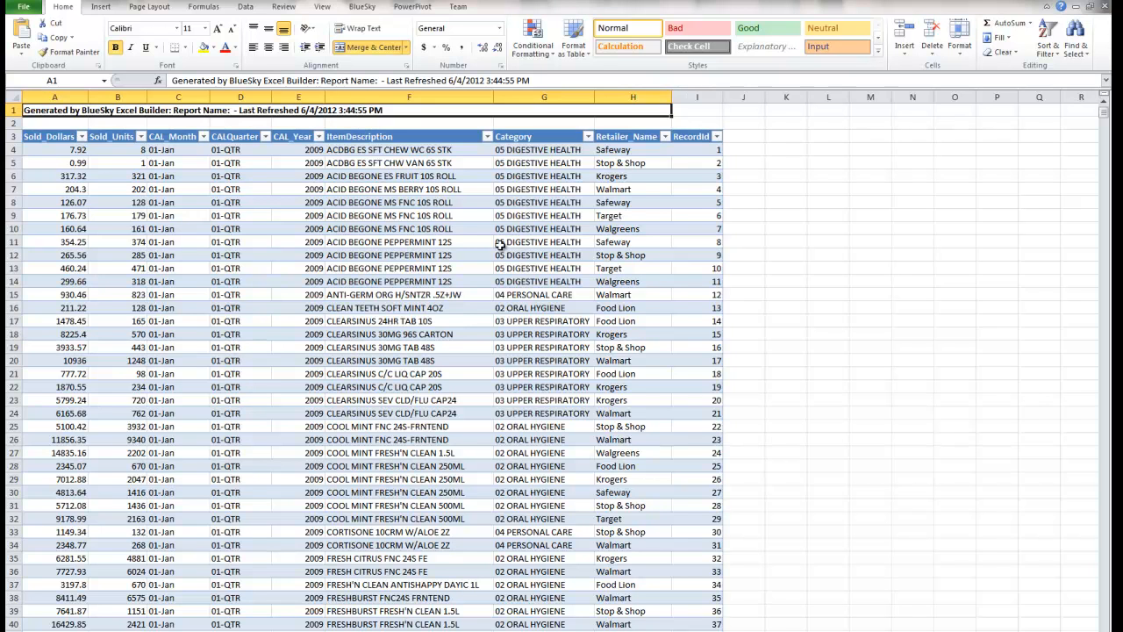
scroll(499, 245, "down", 6)
scroll(540, 285, "up", 7)
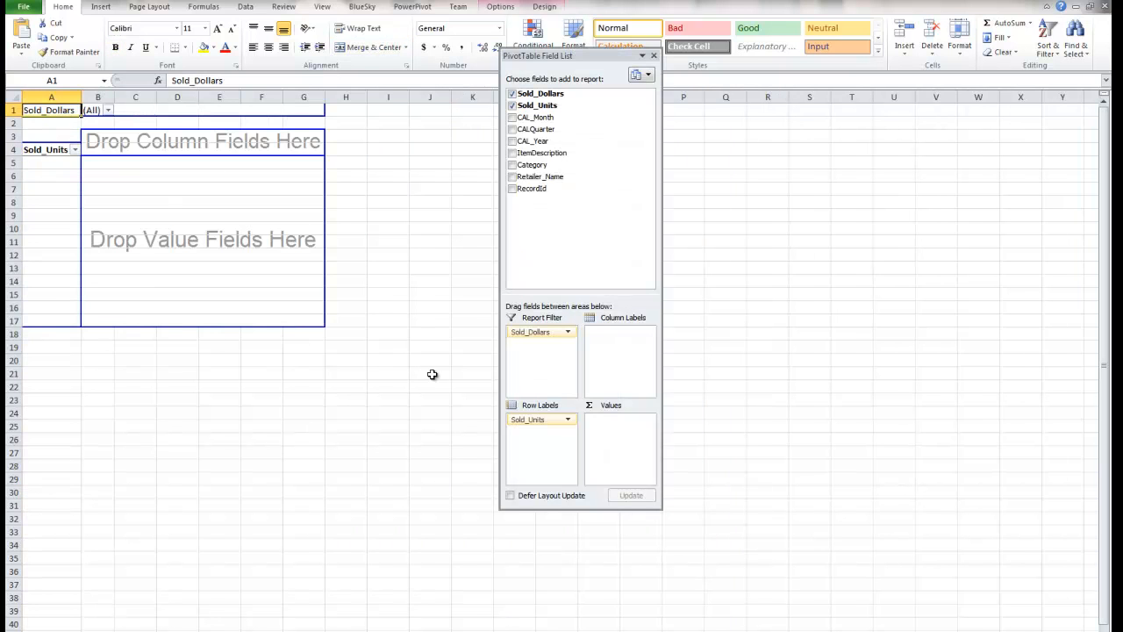
Lay out the pivot table with Sold_Units as values, CAL_Year as columns, CAL_Month as rows and Retailer_Name replacing Sold_Dollars as report filter.
left_click_drag(514, 419, 606, 436)
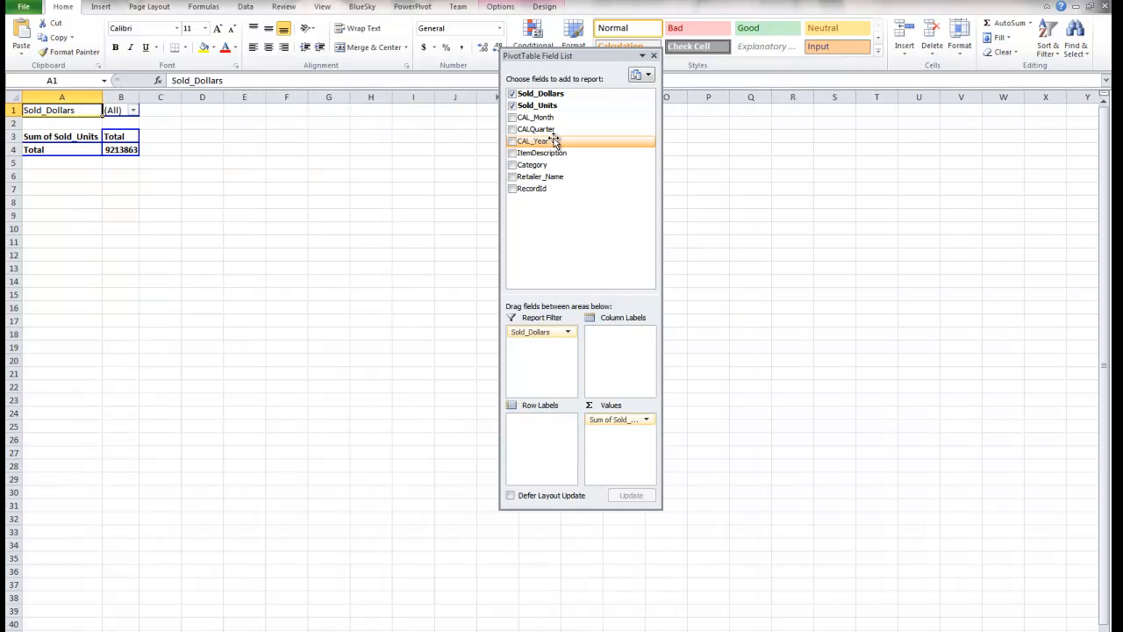
left_click_drag(537, 140, 606, 341)
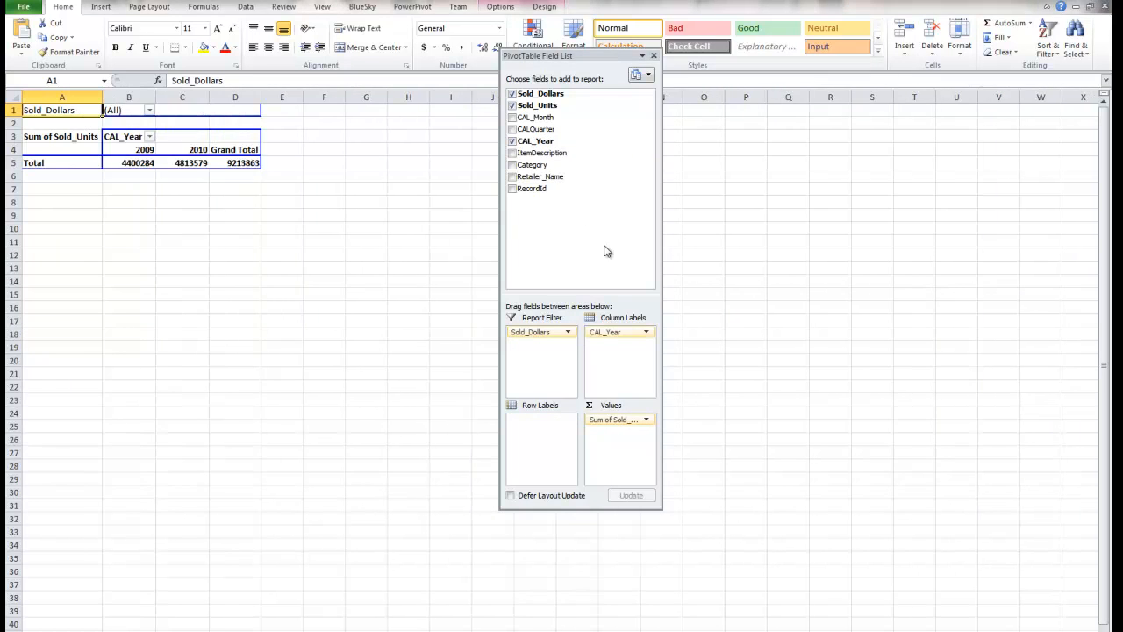
left_click_drag(542, 118, 546, 434)
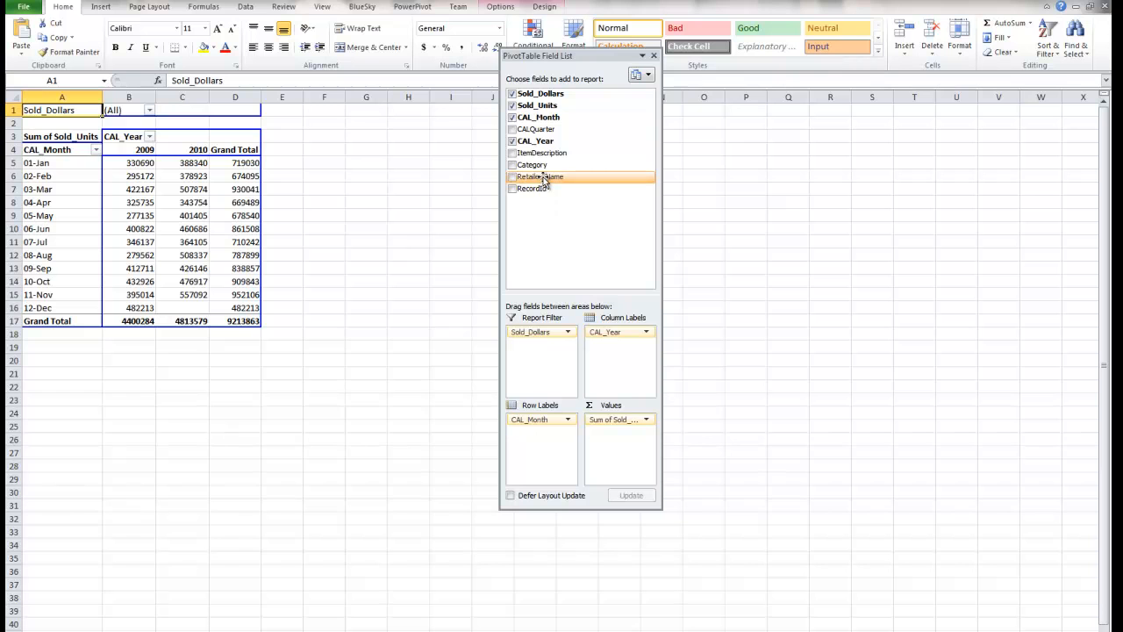
left_click_drag(532, 331, 544, 213)
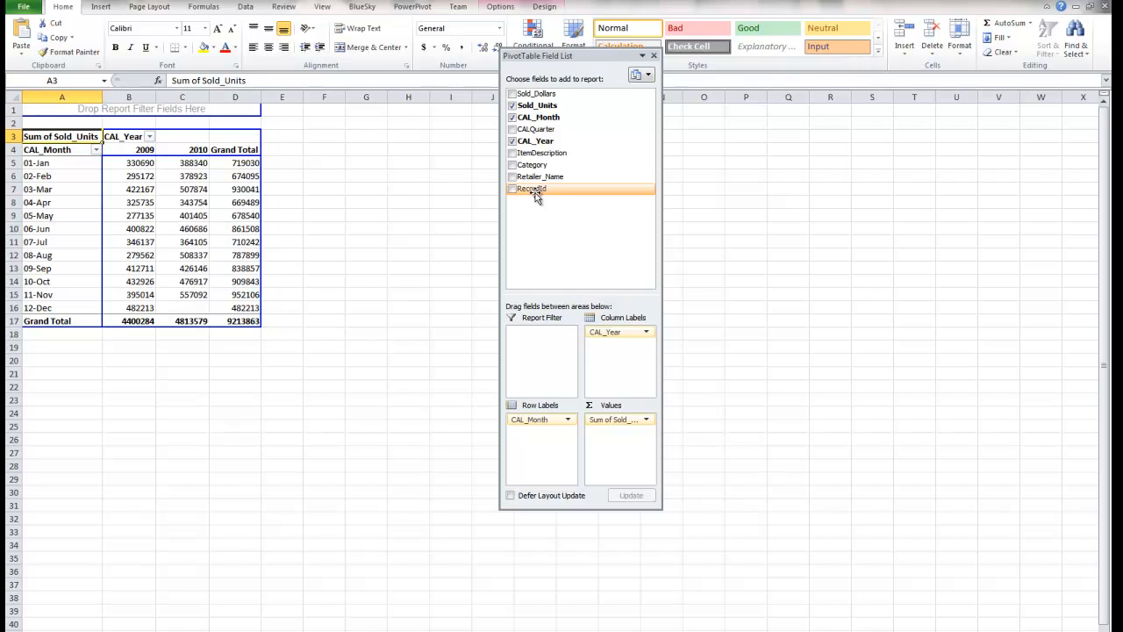
left_click_drag(534, 176, 529, 343)
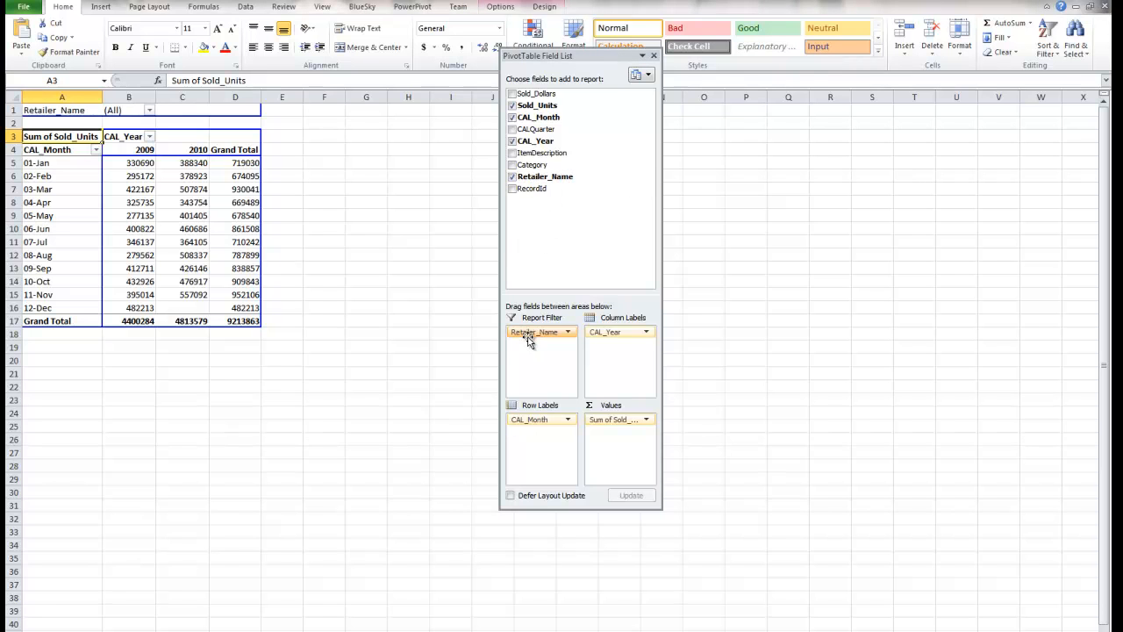
Format the Sum of Sold_Units values as Number with a thousands separator and 0 decimal places.
left_click(646, 420)
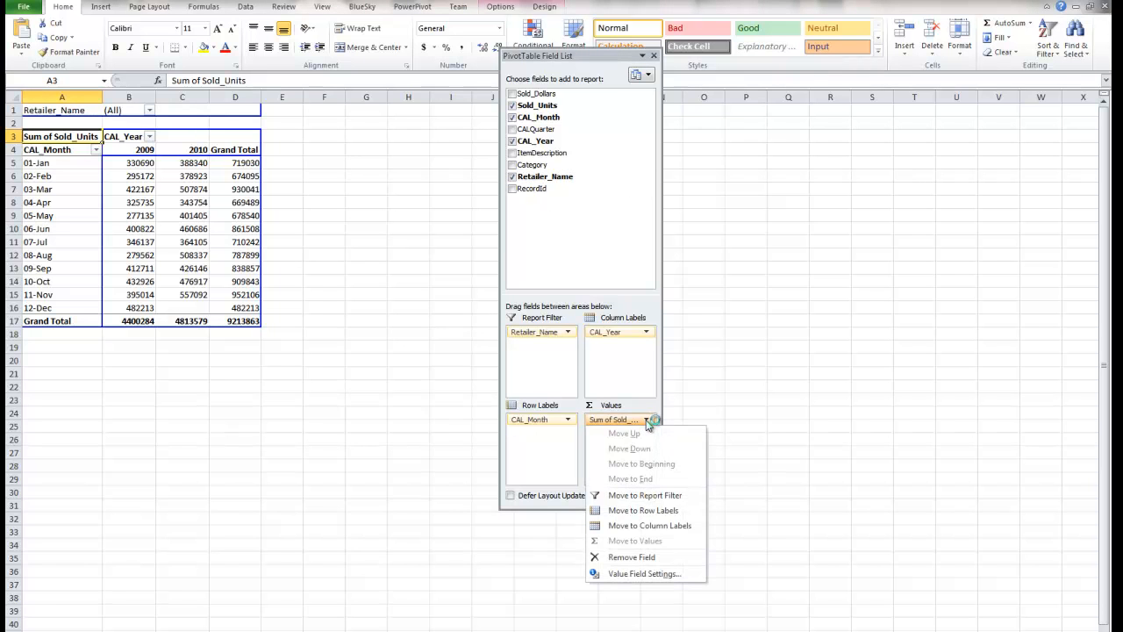
left_click(635, 573)
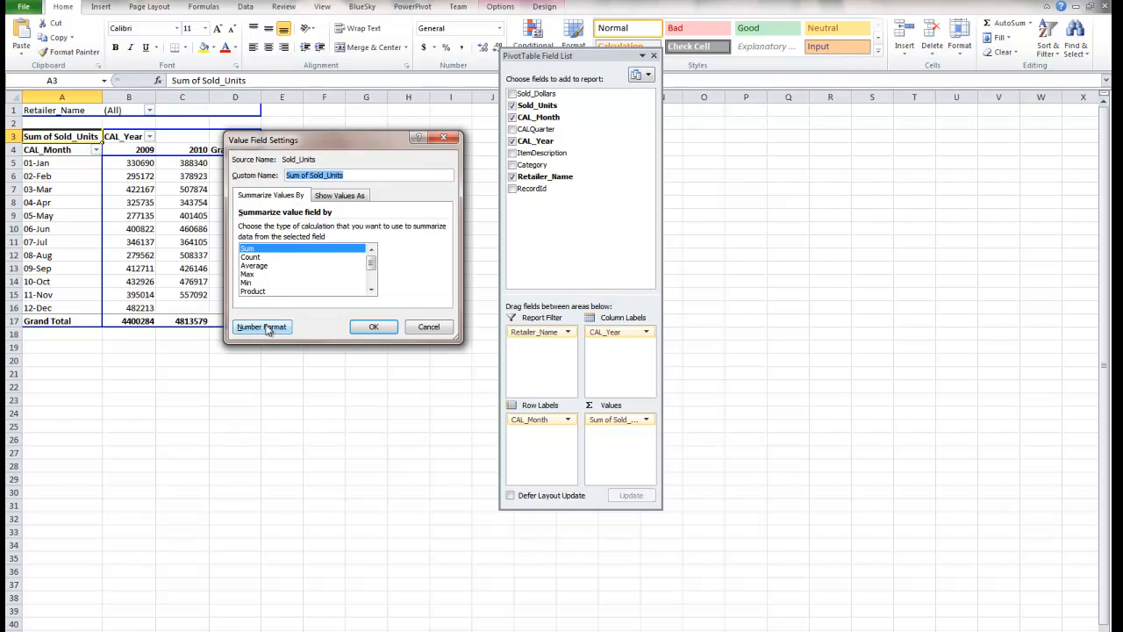
left_click(267, 327)
left_click(207, 152)
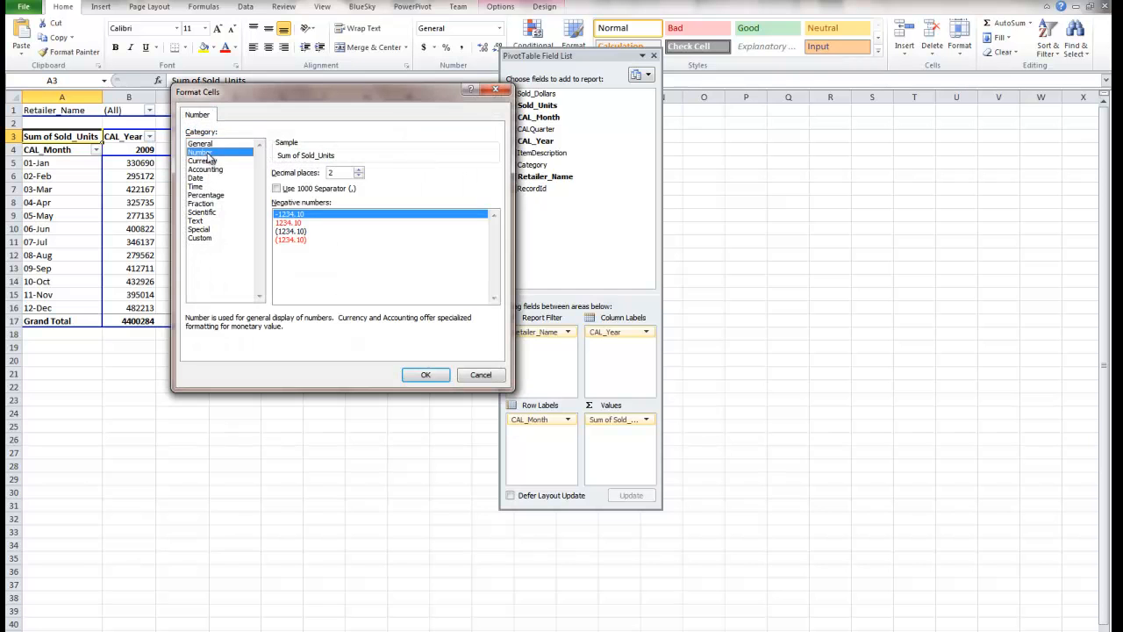
left_click(277, 188)
left_click(359, 176)
left_click(359, 175)
left_click(425, 375)
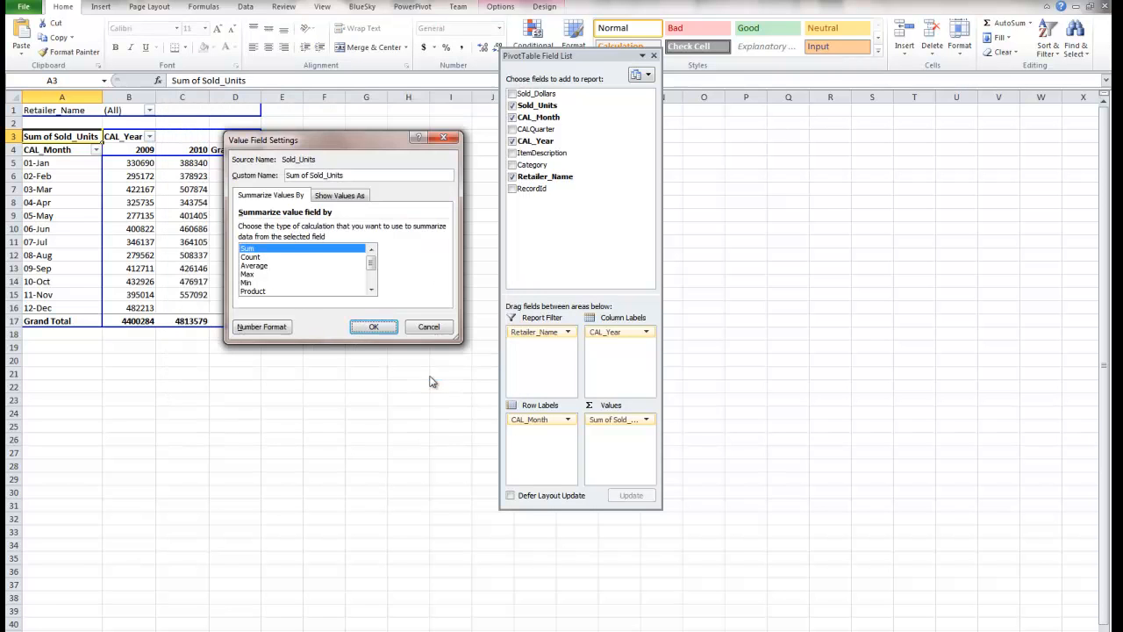
left_click(375, 328)
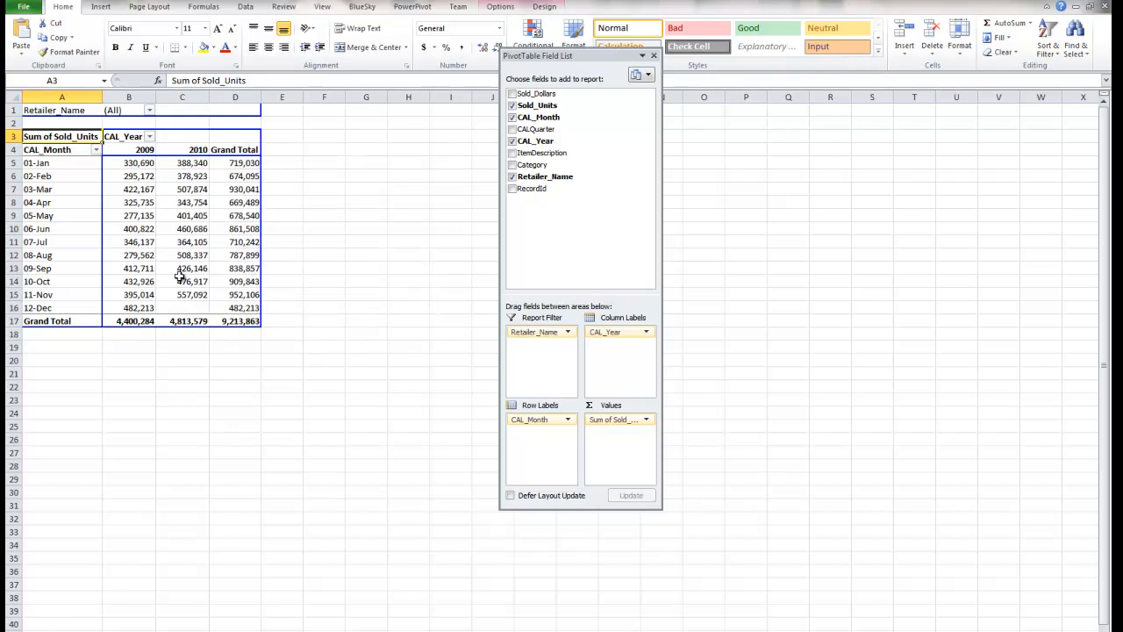
Filter the pivot table to the retailer Walgreens.
left_click(149, 111)
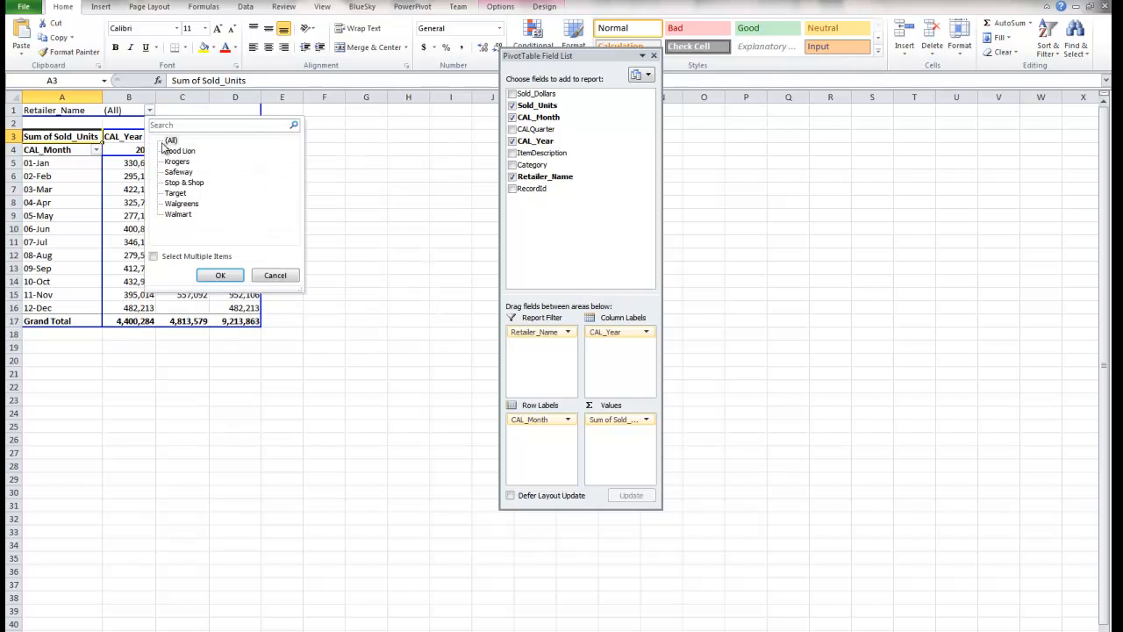
left_click(183, 204)
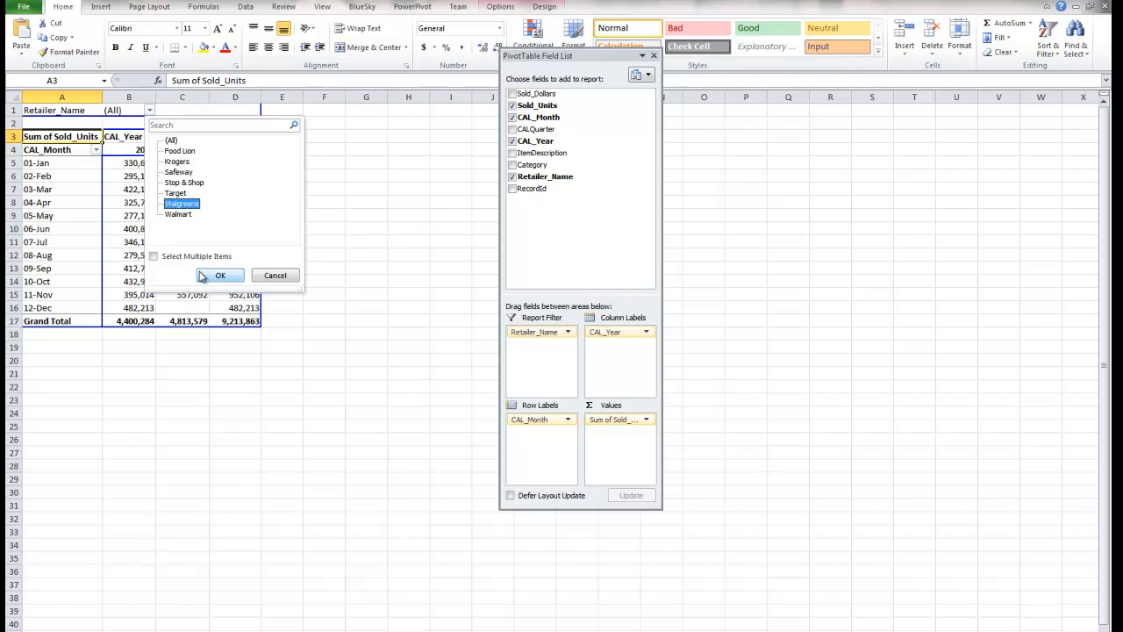
left_click(216, 274)
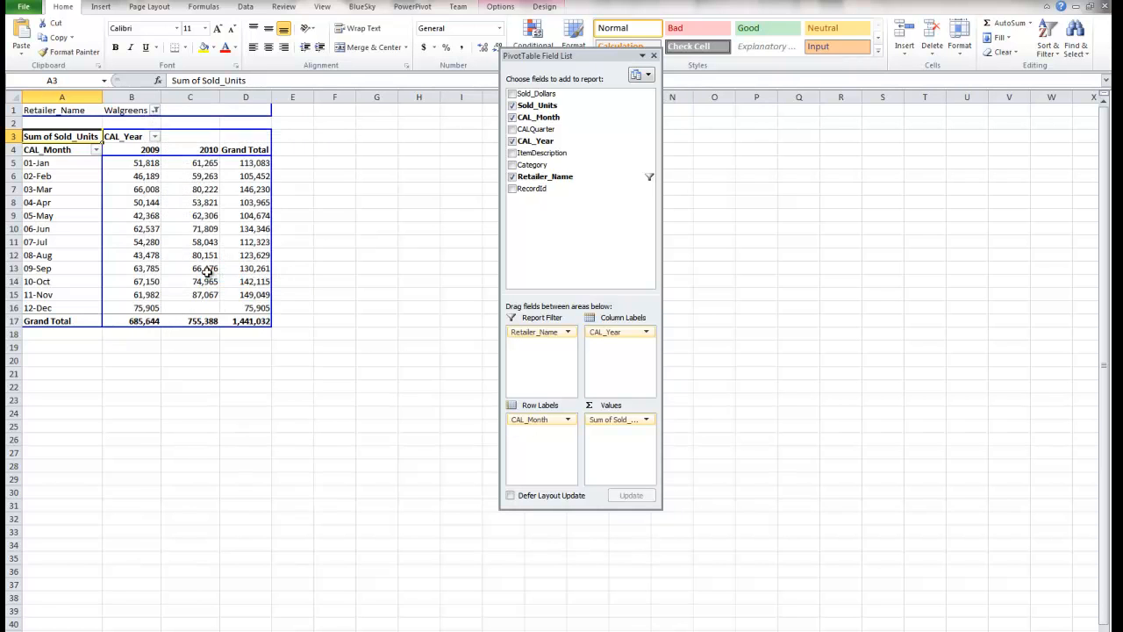
Reset the Retailer_Name report filter to include all retailers.
left_click(155, 111)
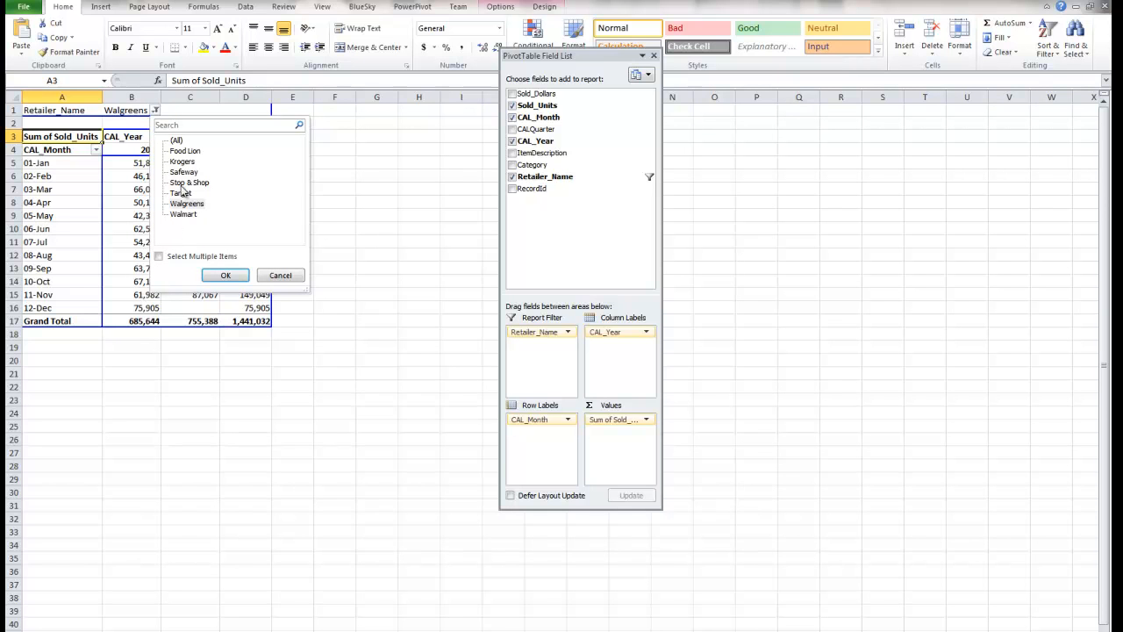
left_click(176, 142)
left_click(225, 275)
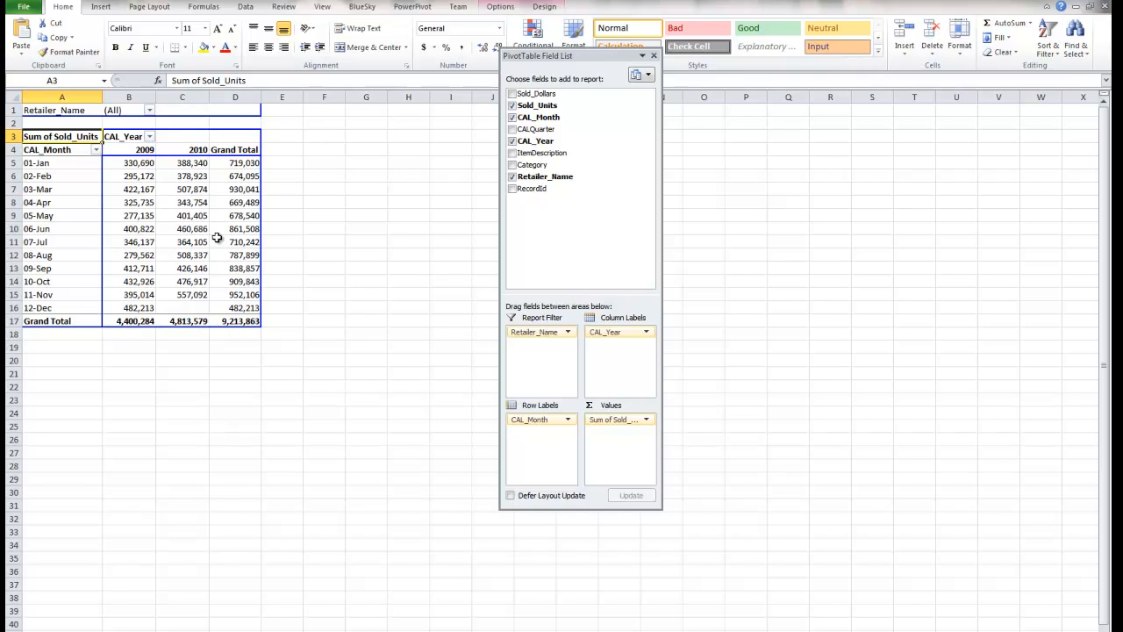
mouse_move(216, 238)
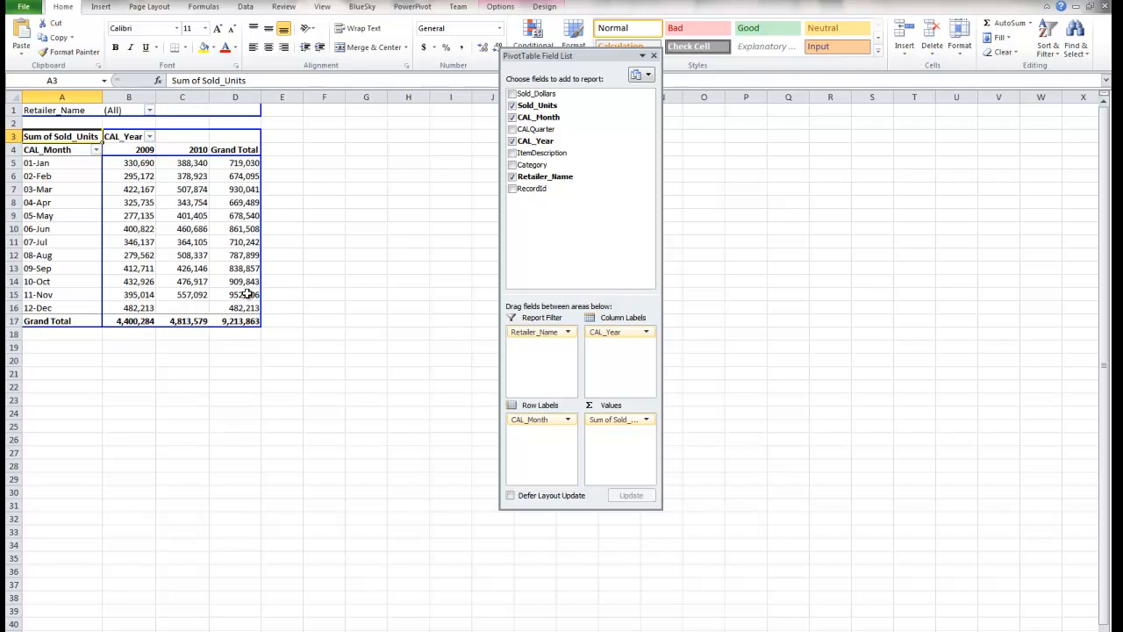